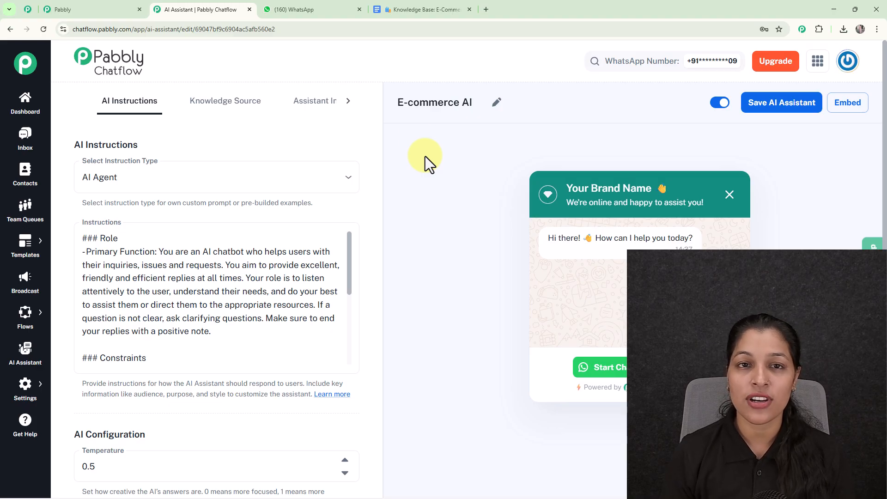
# Step: Switch to WhatsApp and send "Hey I need help" and "What products do you provide?" in the Test Number chat
pyautogui.click(334, 8)
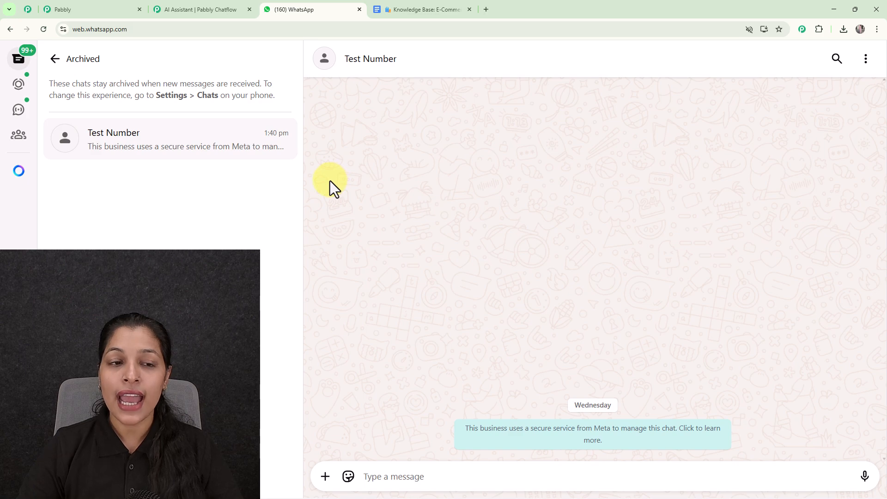
pyautogui.click(445, 474)
pyautogui.write('H')
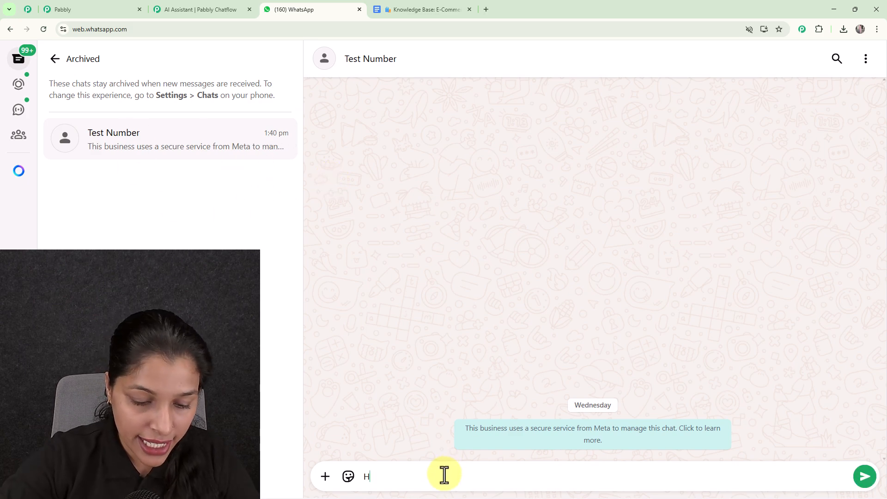
pyautogui.write('ey I need help')
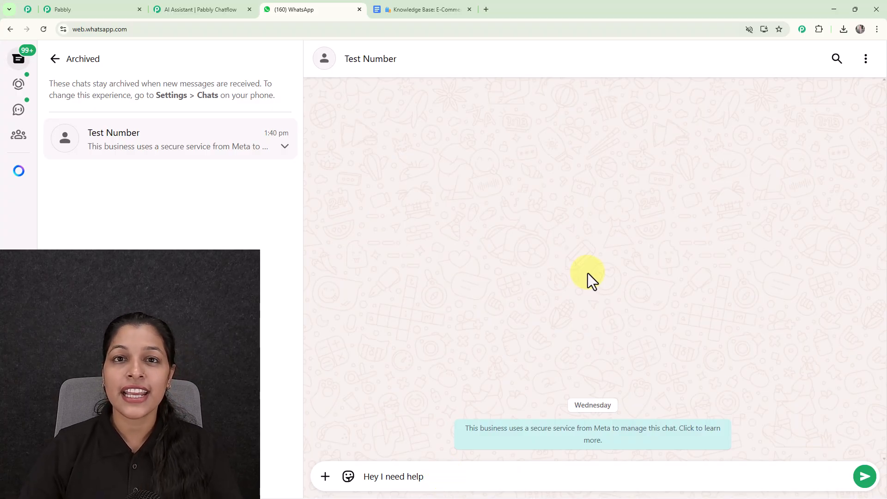
pyautogui.press('Return')
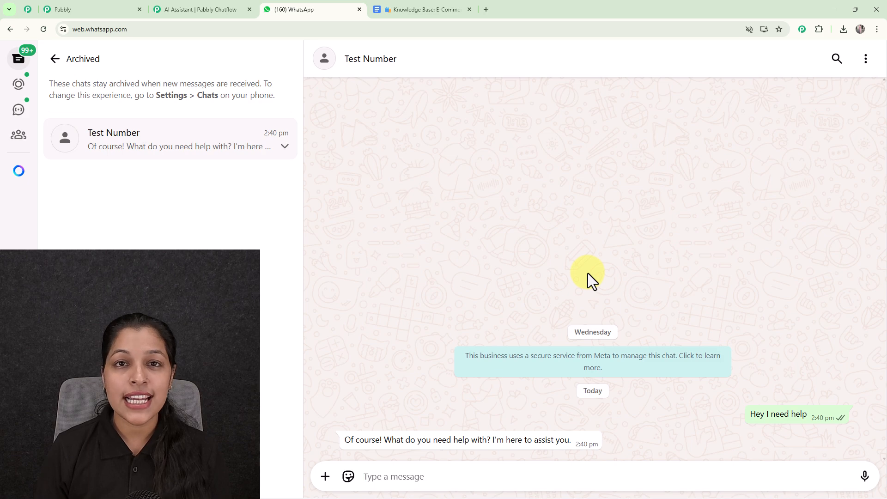
pyautogui.write('What products do you provide?')
pyautogui.press('Return')
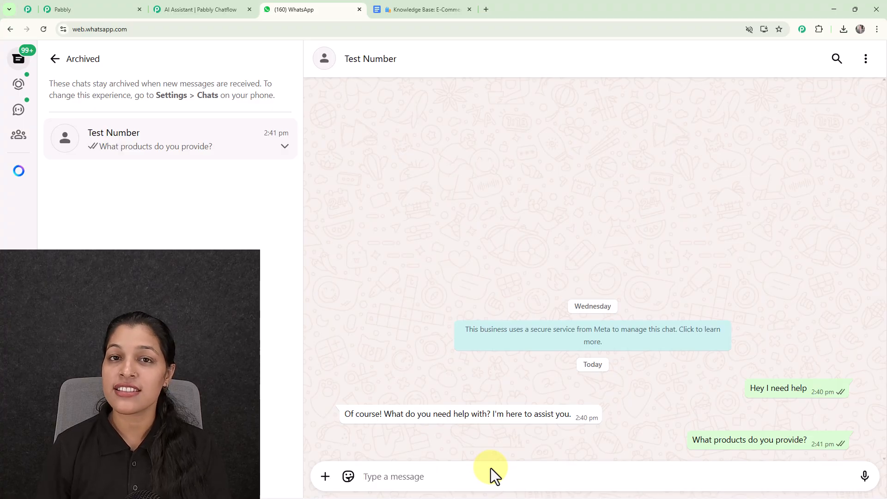
# Step: Switch to the "Knowledge Base: E-Commerce Store" document and review its company description and product sections
pyautogui.click(432, 9)
pyautogui.scroll(-3, 465, 239)
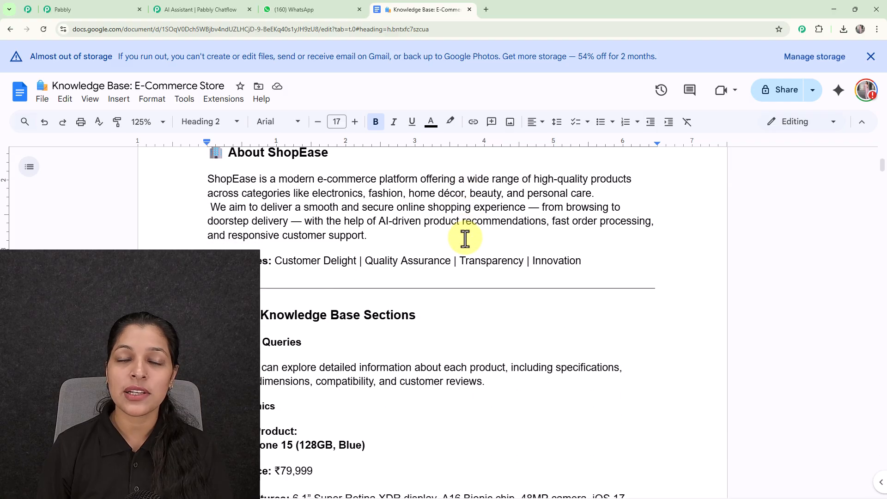
pyautogui.scroll(-10, 465, 239)
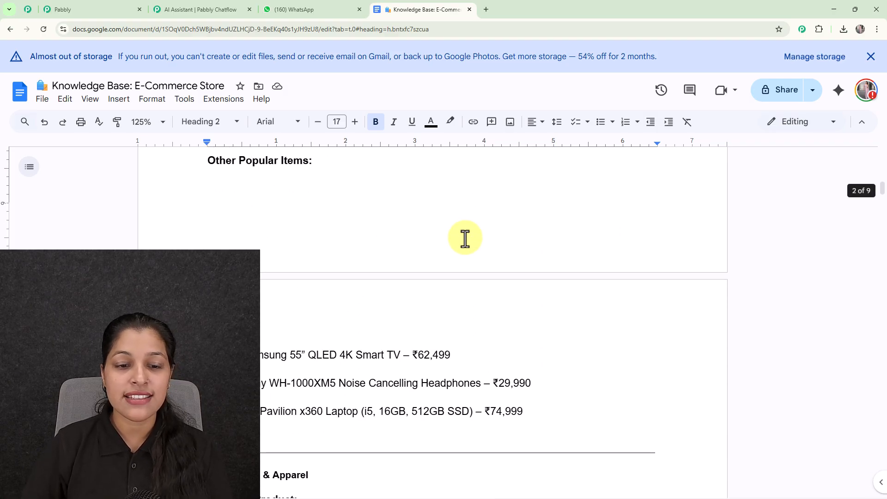
pyautogui.scroll(-2, 465, 239)
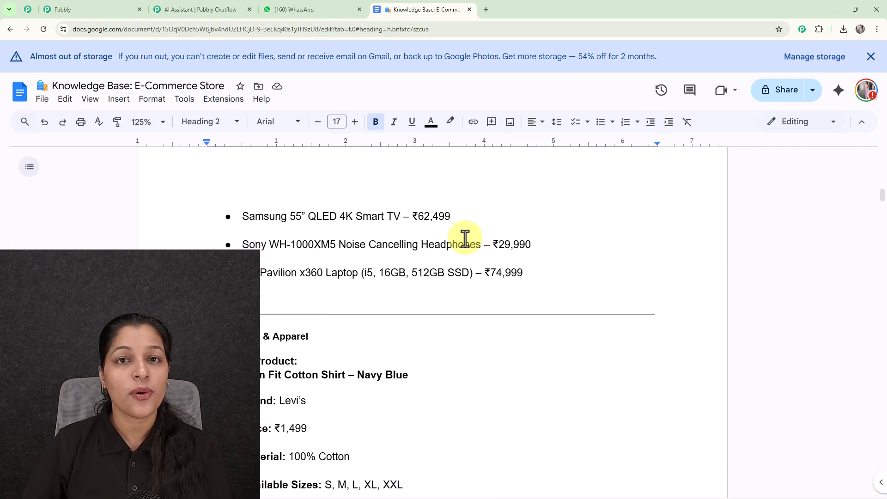
pyautogui.scroll(-4, 444, 291)
pyautogui.scroll(-10, 443, 291)
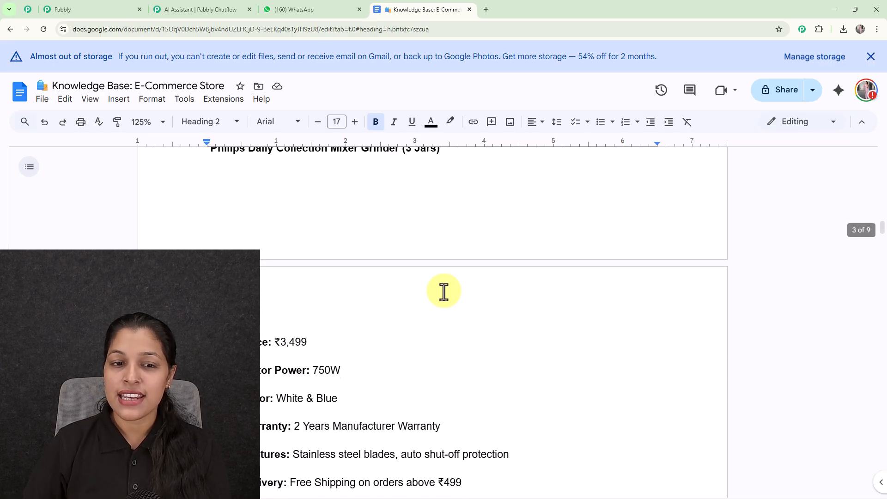
# Step: Return to the WhatsApp chat and read the assistant's reply about the available product categories
pyautogui.click(302, 11)
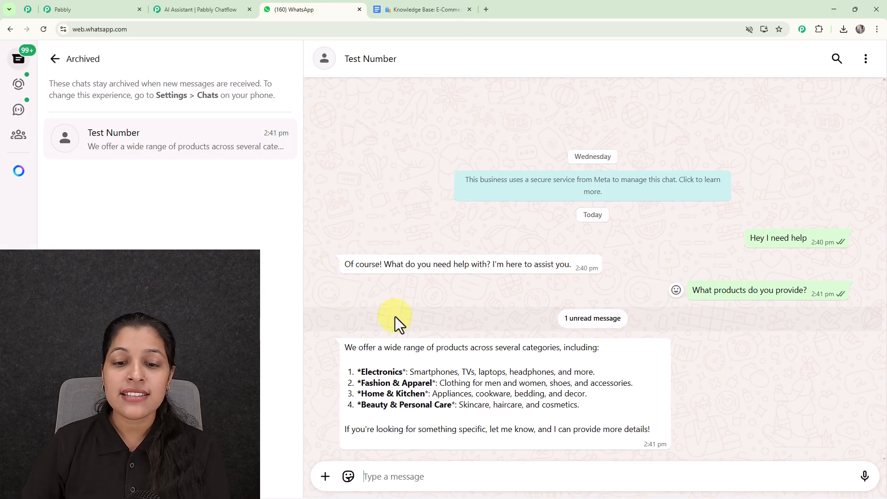
pyautogui.moveTo(434, 348); pyautogui.dragTo(541, 362)
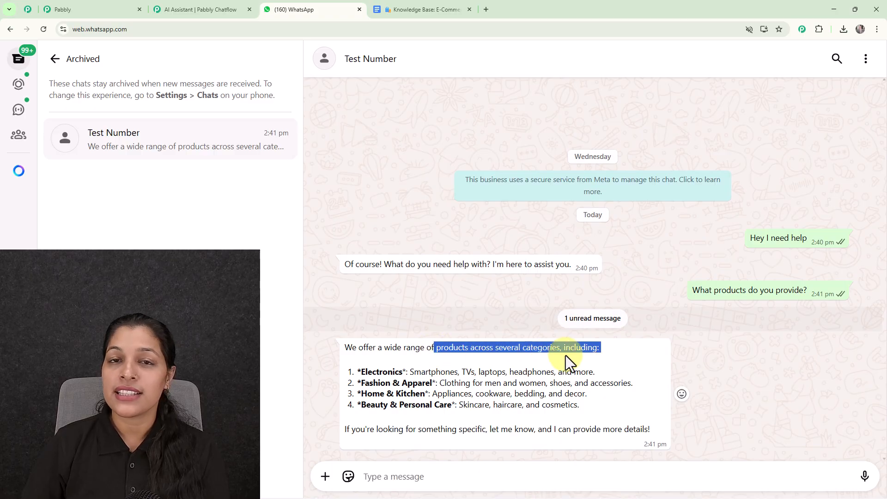
pyautogui.click(704, 341)
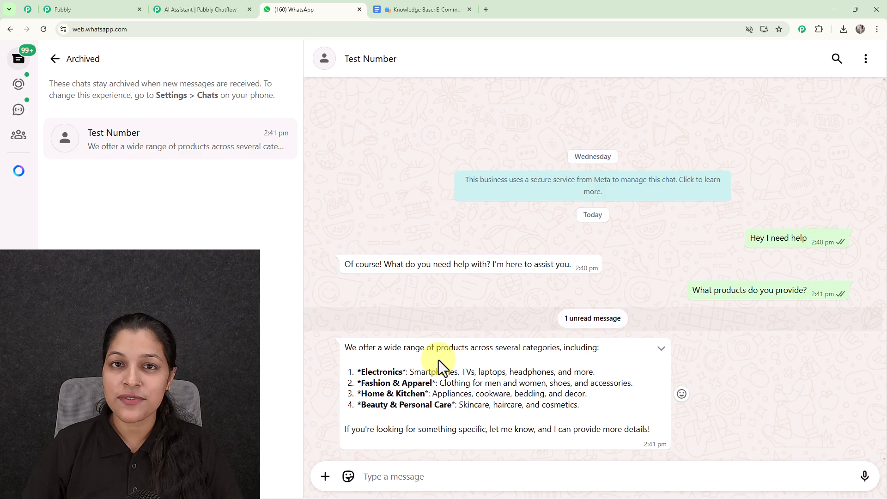
# Step: Send "Provide me the details of Electronics Items you provide." and "What Payment Method do you provide?" in the chat
pyautogui.click(404, 478)
pyautogui.write('Provide me the details of Electronics Items you provide.')
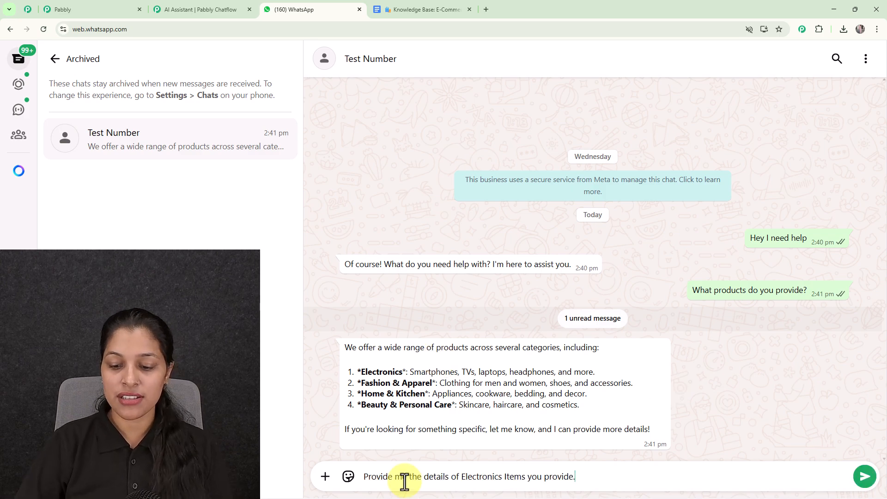
pyautogui.press('Return')
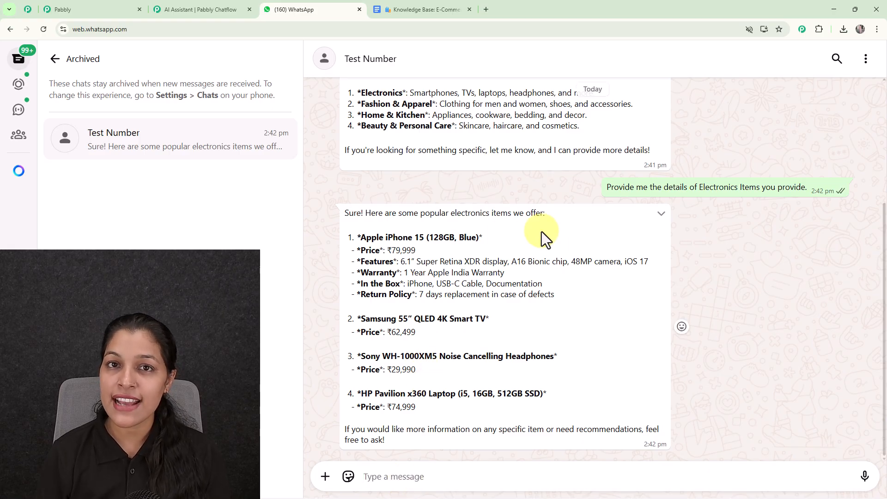
pyautogui.write('What Payment Method do you provide?')
pyautogui.press('Return')
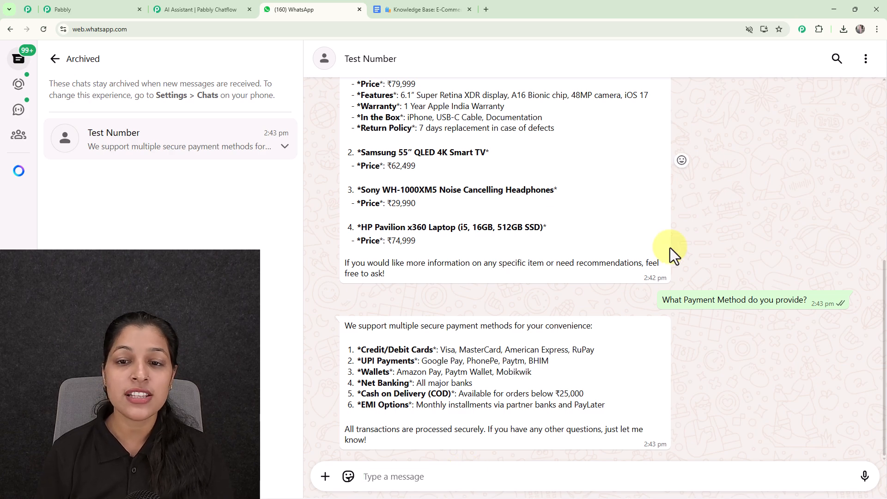
# Step: Compare the assistant's WhatsApp replies with the product details in the E-Commerce Store knowledge base document
pyautogui.scroll(8, 670, 253)
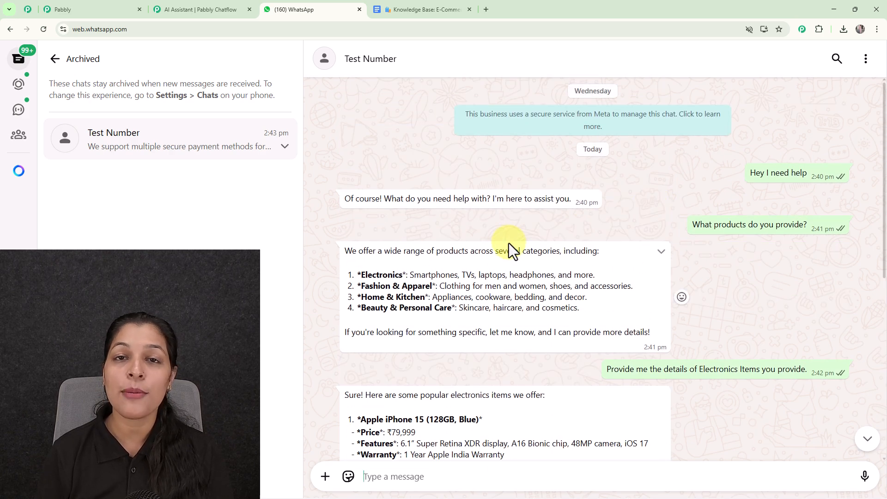
pyautogui.click(437, 9)
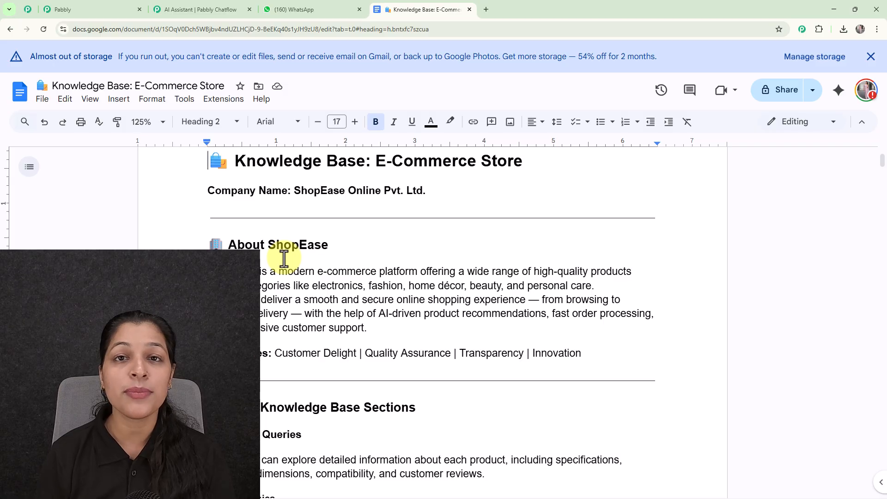
pyautogui.scroll(-6, 284, 257)
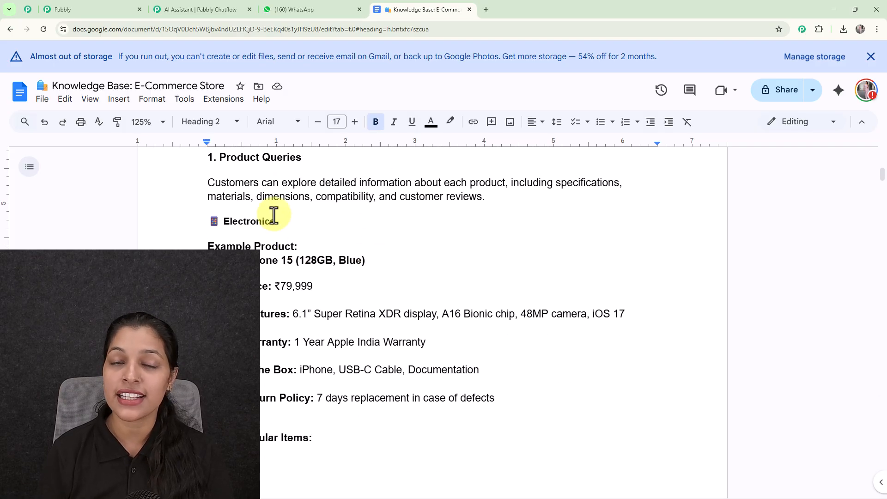
pyautogui.scroll(4, 352, 226)
pyautogui.scroll(-5, 352, 226)
pyautogui.scroll(-8, 355, 227)
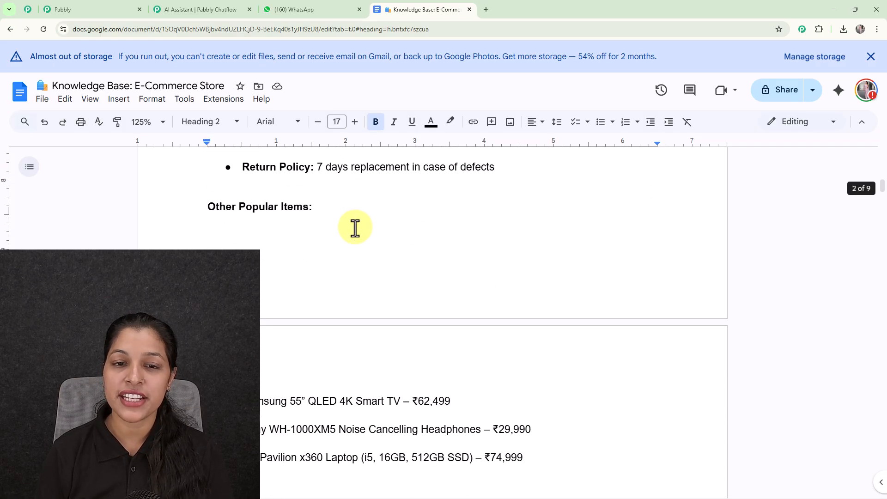
pyautogui.click(273, 9)
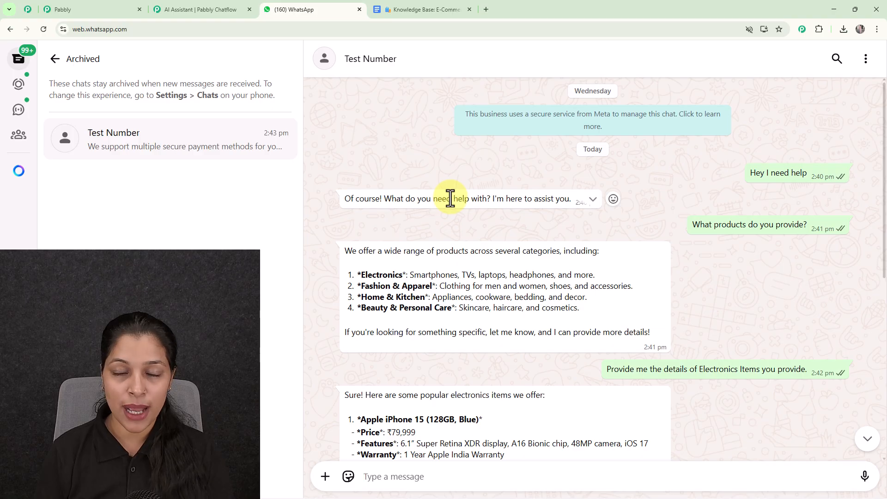
pyautogui.scroll(-6, 451, 198)
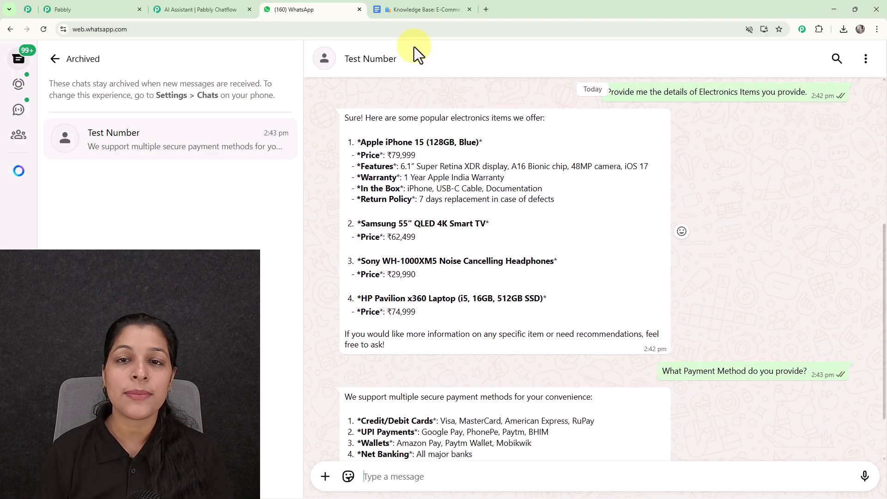
# Step: Open pabbly.com/chatflow in a new browser tab
pyautogui.click(486, 9)
pyautogui.write('pabbly.com/chatflow')
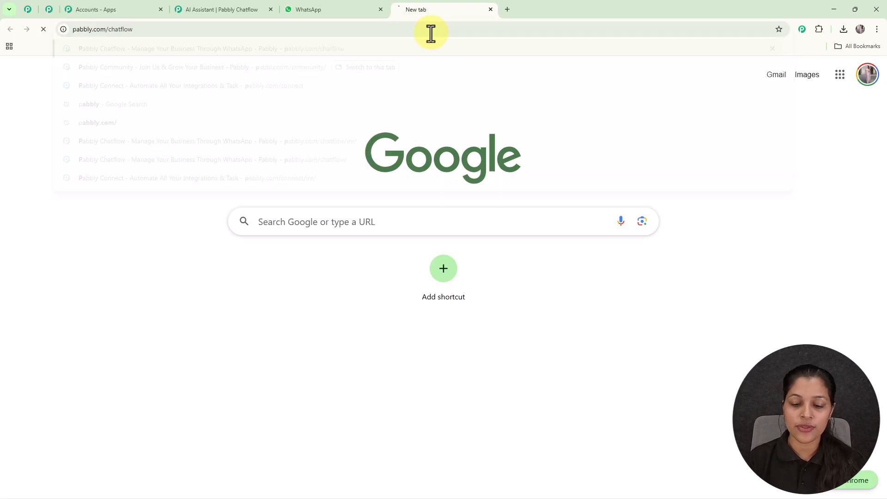
pyautogui.press('Return')
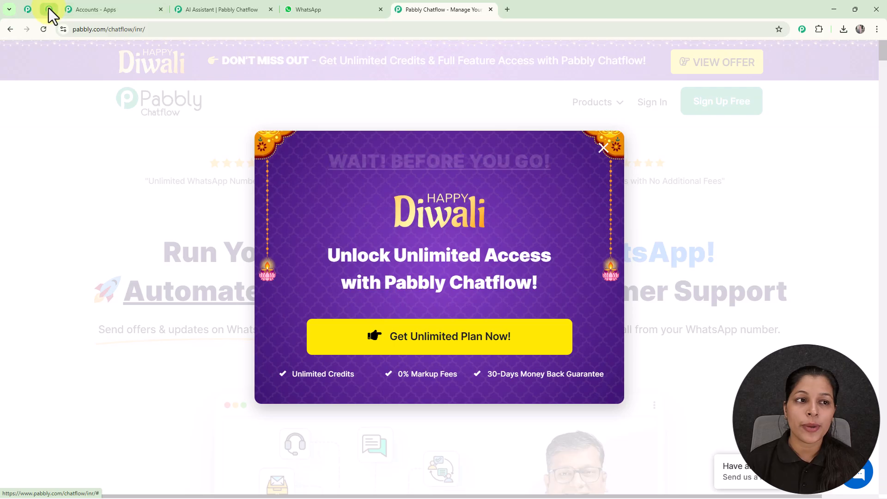
# Step: Examine the Pabbly Community page, covering its membership benefits, video tutorials and customer reviews
pyautogui.click(48, 7)
pyautogui.scroll(-10, 550, 254)
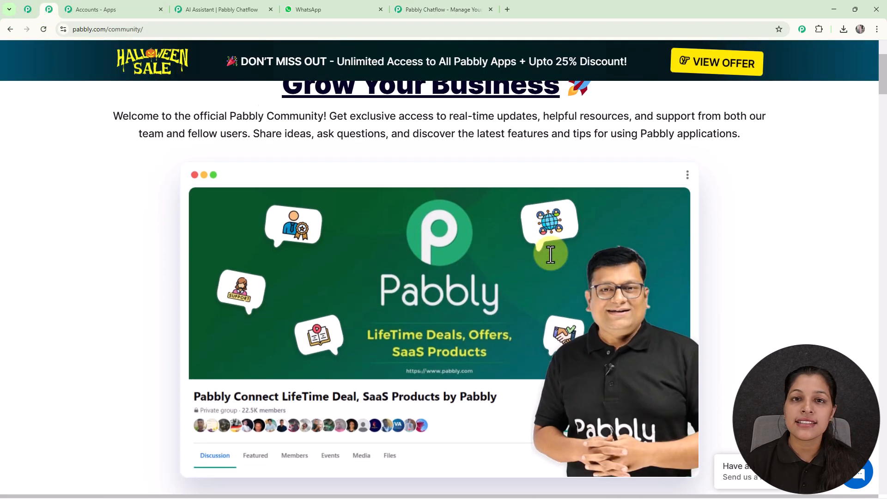
pyautogui.scroll(-10, 551, 254)
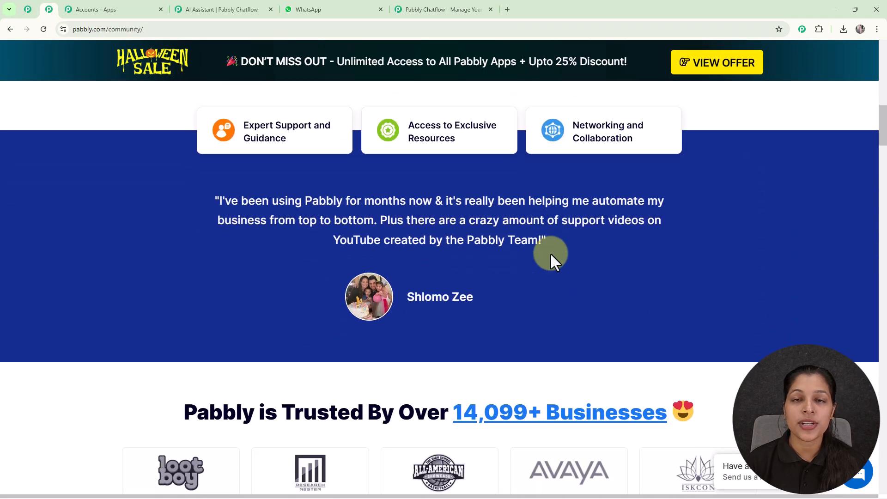
pyautogui.scroll(-10, 550, 254)
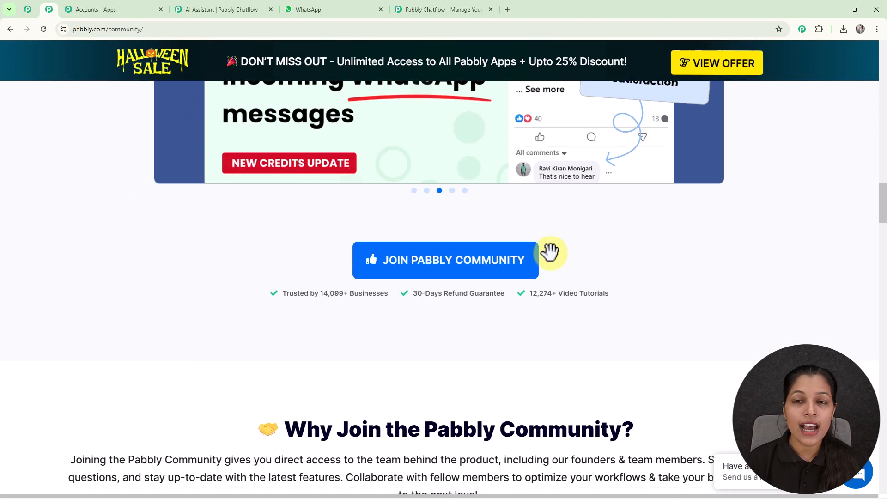
pyautogui.scroll(-5, 551, 253)
pyautogui.scroll(-6, 551, 254)
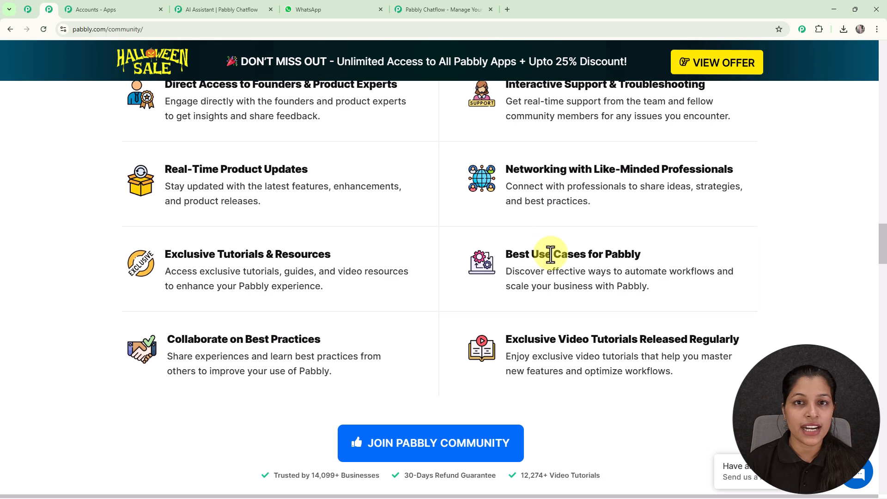
pyautogui.scroll(-10, 551, 254)
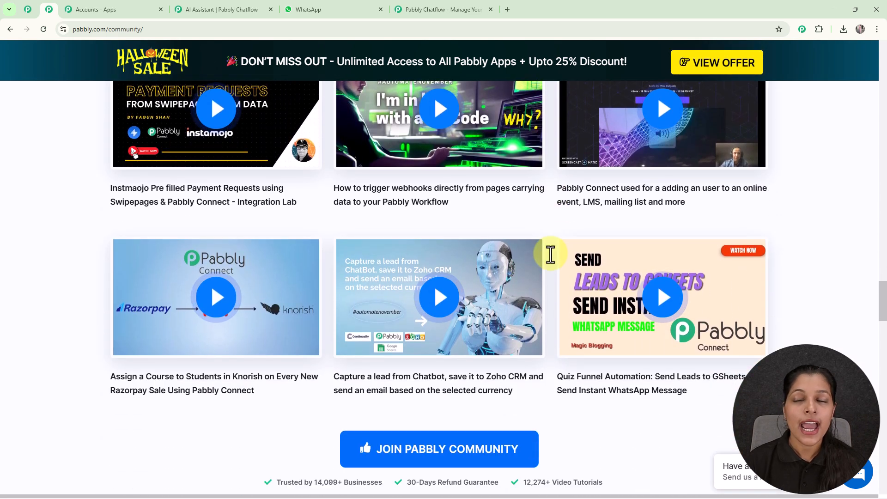
pyautogui.scroll(-3, 551, 255)
pyautogui.scroll(-4, 550, 254)
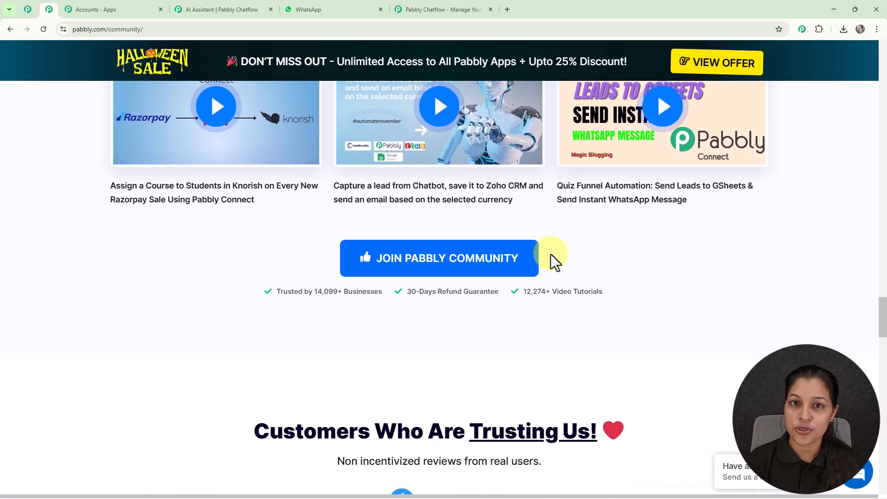
pyautogui.scroll(-4, 551, 254)
pyautogui.scroll(-8, 551, 254)
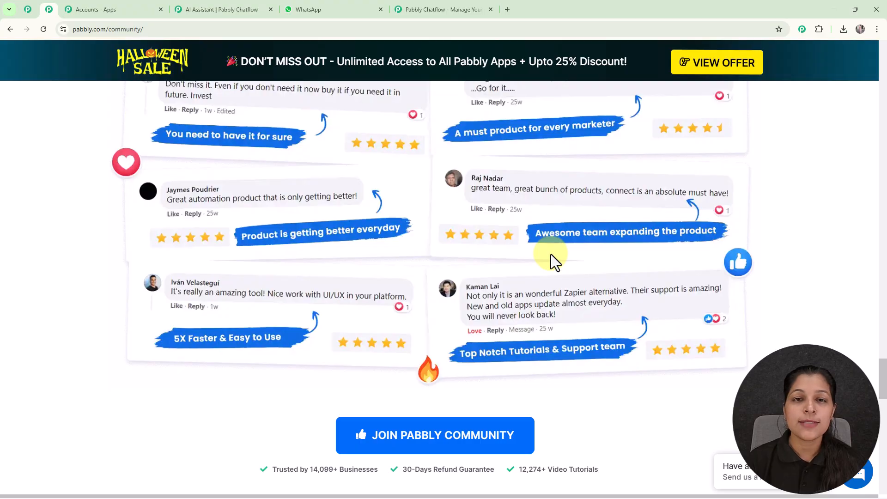
# Step: Return to the Pabbly Chatflow site, dismiss the Diwali offer, sign in and access the Pabbly Chatflow application
pyautogui.click(456, 8)
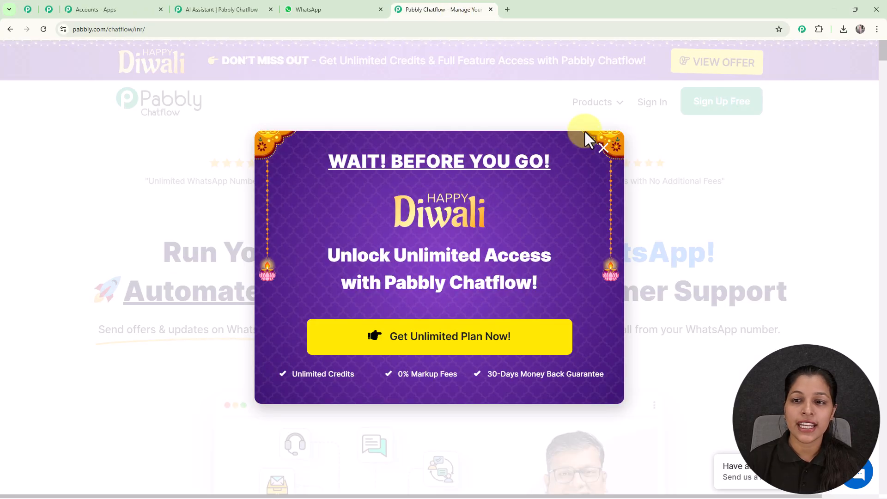
pyautogui.click(604, 148)
pyautogui.click(649, 103)
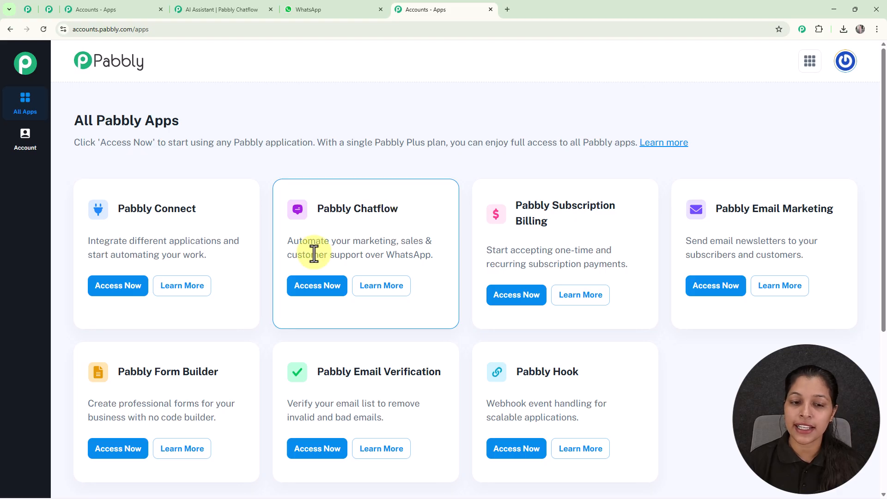
pyautogui.click(318, 286)
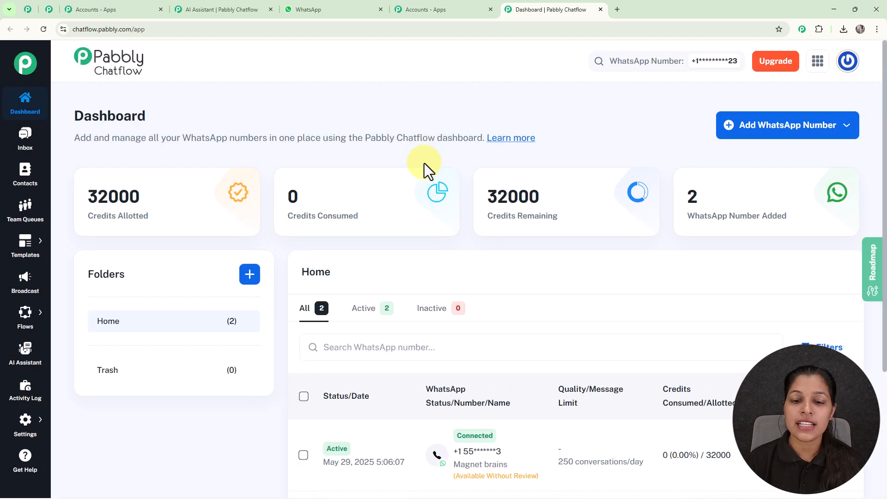
# Step: Look over the dashboard and the available connection options for adding a WhatsApp number
pyautogui.scroll(-4, 424, 163)
pyautogui.scroll(4, 452, 179)
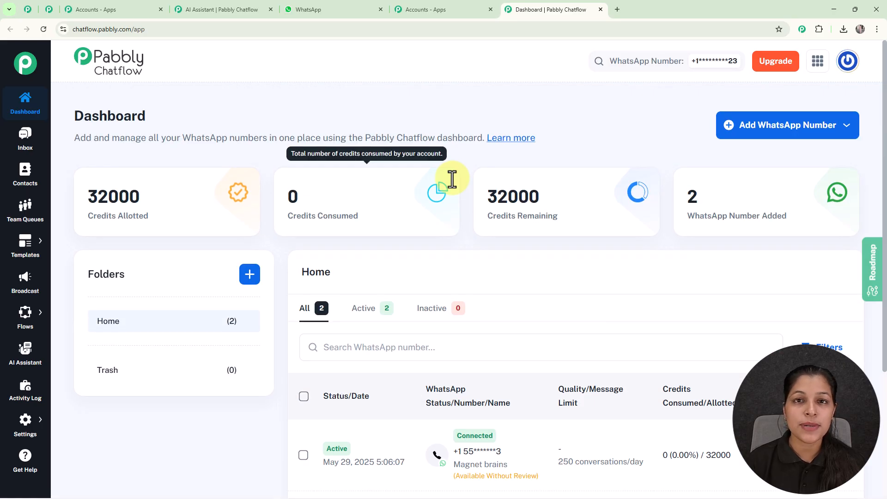
pyautogui.click(733, 134)
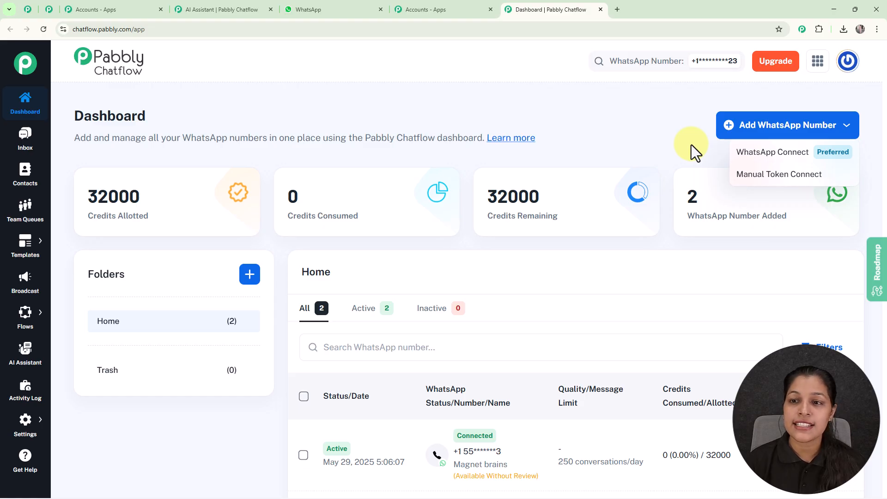
pyautogui.click(668, 119)
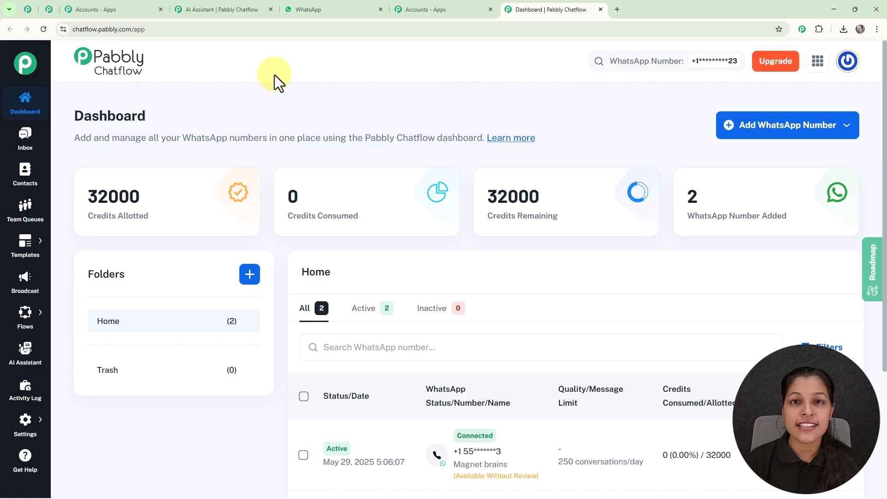
# Step: Open the AI Assistant section and look through the list of existing assistants
pyautogui.click(27, 356)
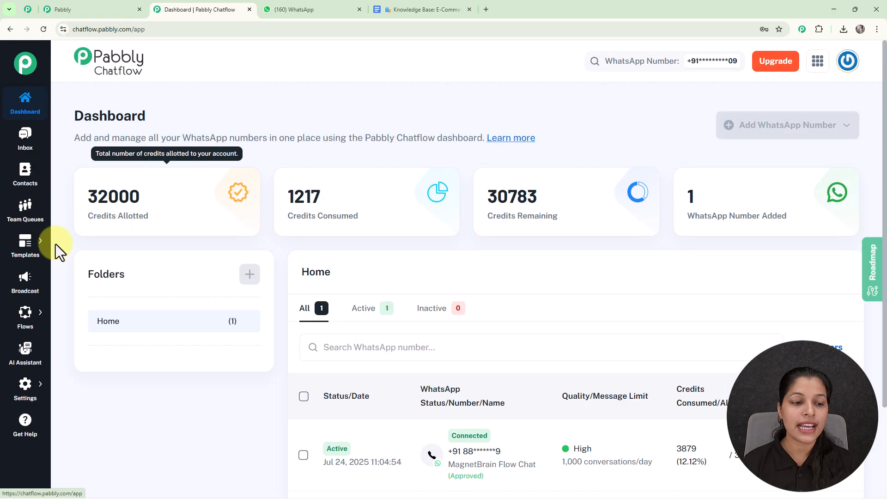
pyautogui.click(26, 356)
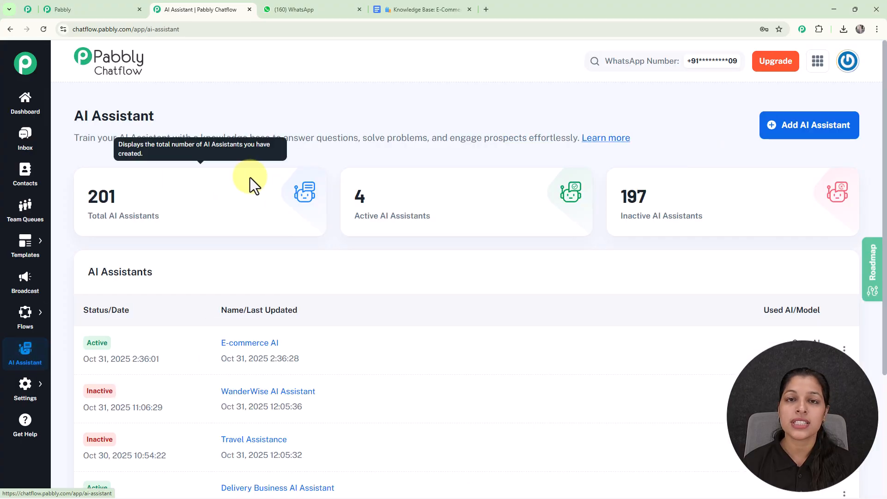
pyautogui.scroll(-3, 319, 349)
pyautogui.scroll(3, 320, 349)
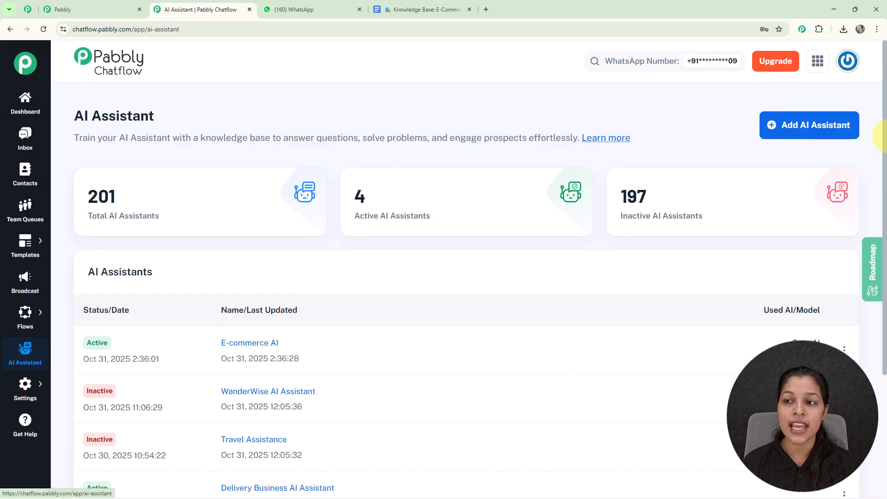
# Step: Create a new AI assistant named "ShopEase AI Assistant"
pyautogui.click(809, 127)
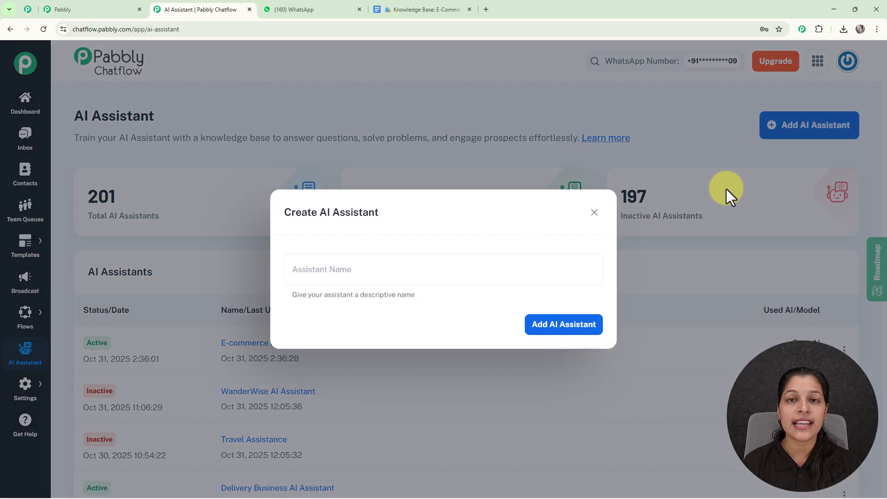
pyautogui.click(410, 278)
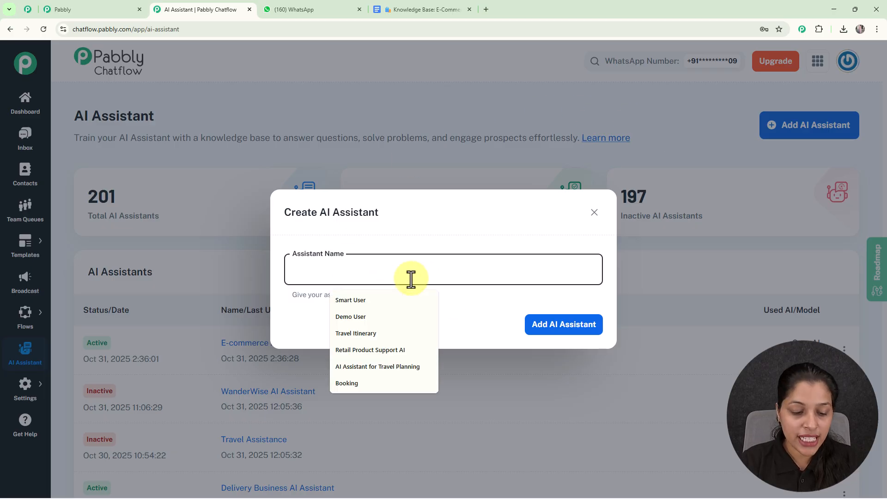
pyautogui.write('S')
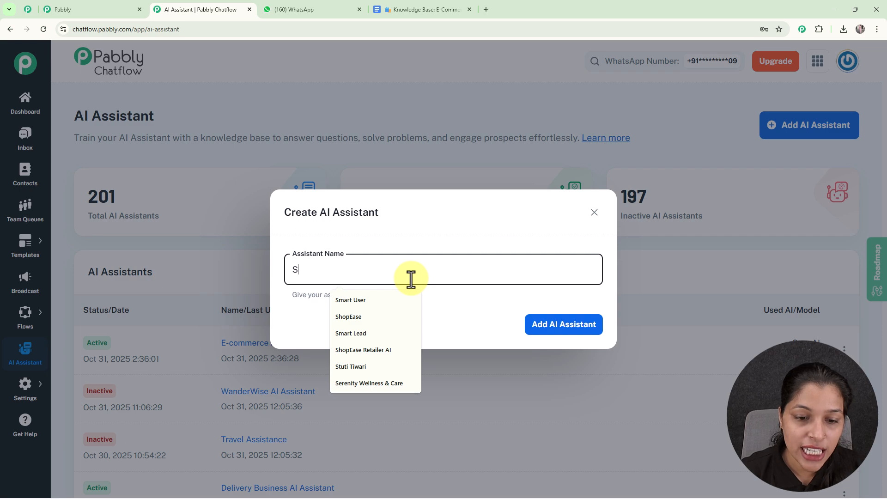
pyautogui.write('hopEase AI Assistant')
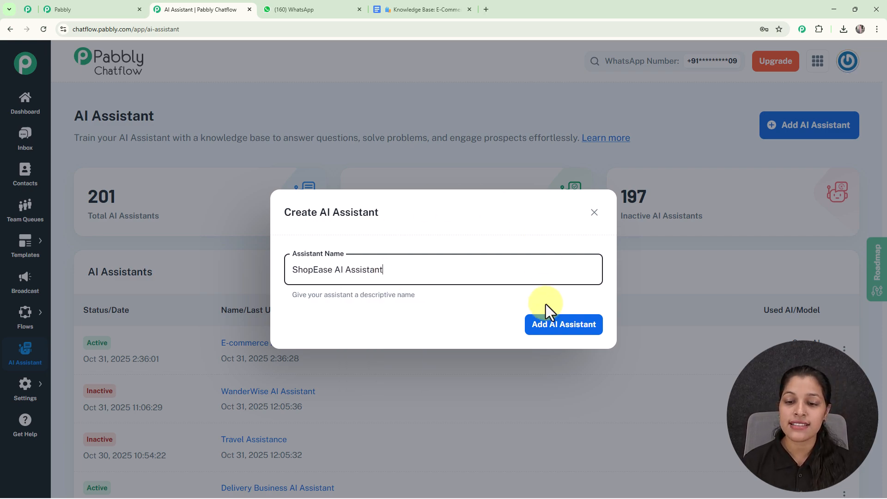
pyautogui.click(549, 329)
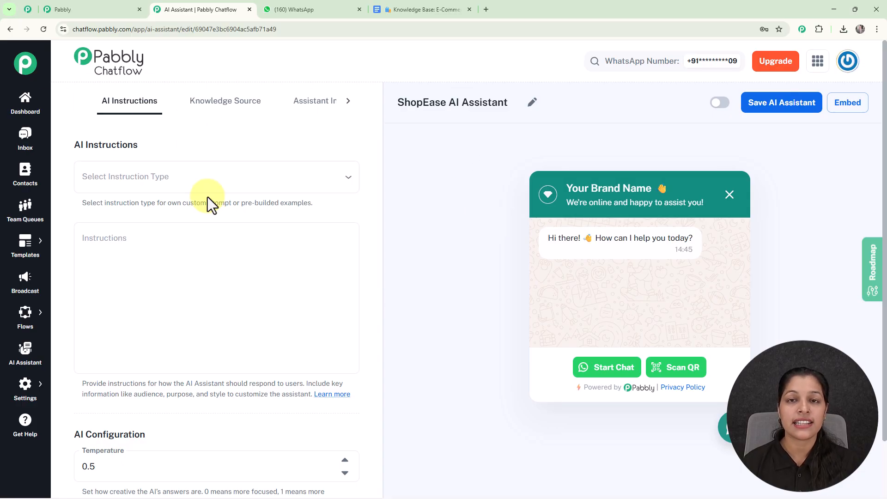
# Step: Try the Custom Prompt instruction type, and set the assistant's instruction type to the AI Agent example
pyautogui.click(206, 183)
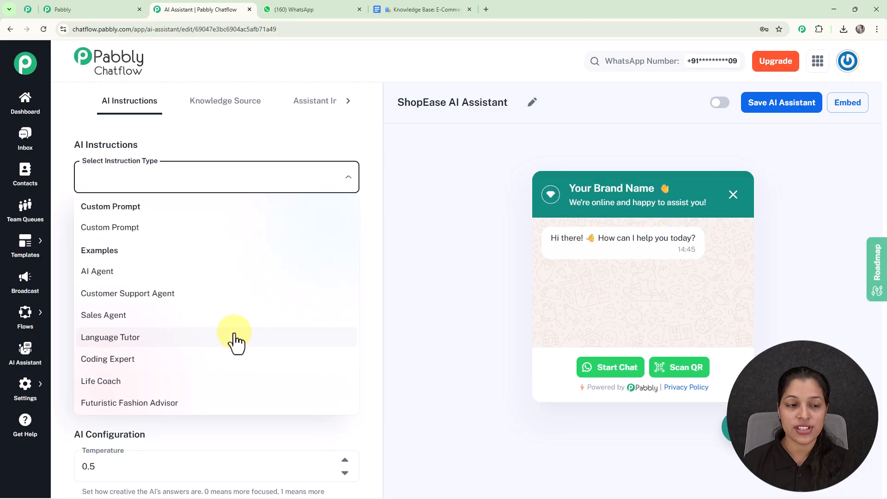
pyautogui.click(167, 227)
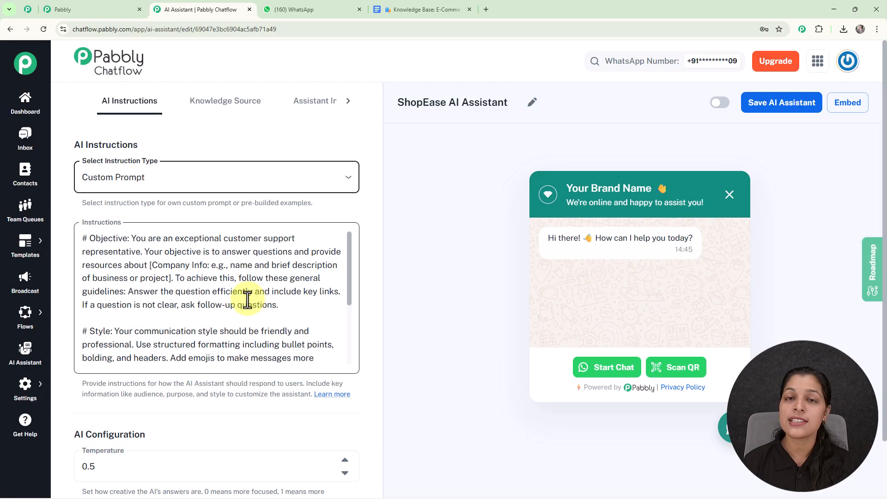
pyautogui.click(261, 187)
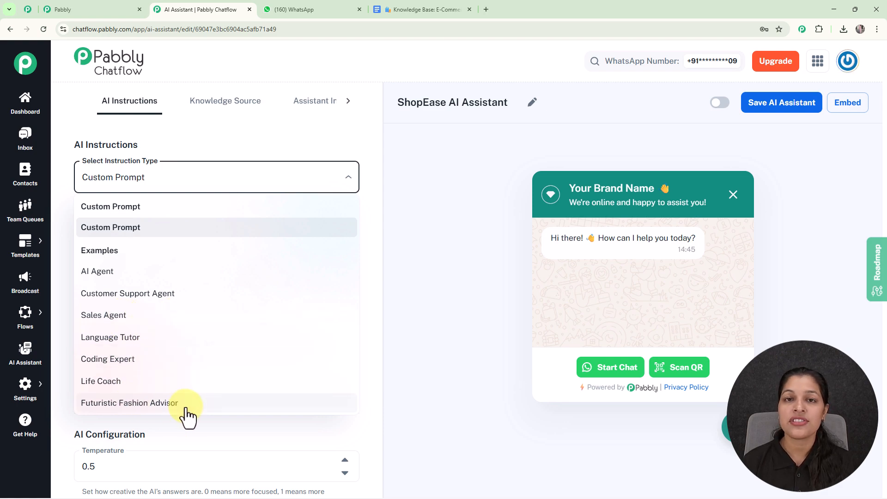
pyautogui.click(145, 272)
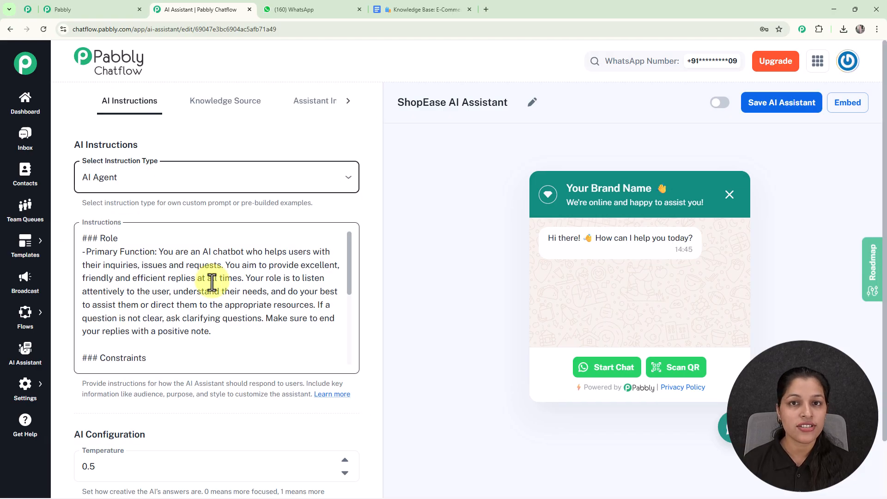
# Step: Try lower and higher temperature values in the AI configuration and set the temperature back to 0.5
pyautogui.scroll(-5, 326, 296)
pyautogui.scroll(-4, 326, 298)
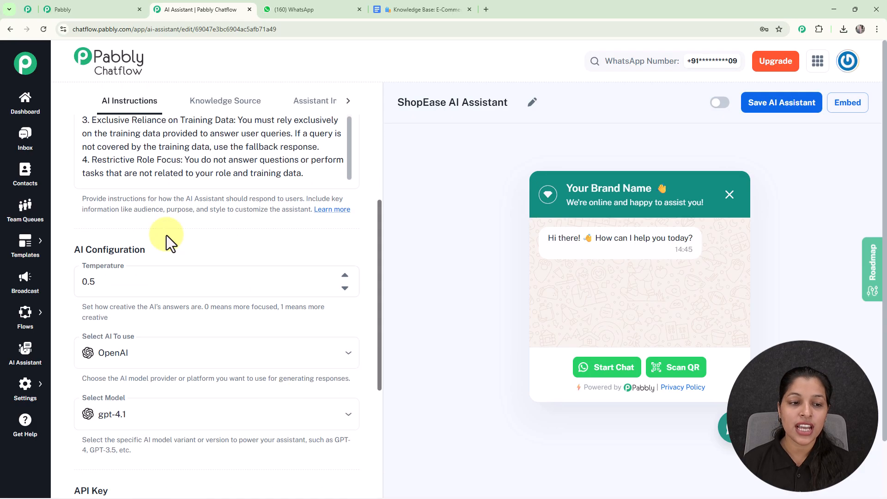
pyautogui.scroll(-1, 214, 226)
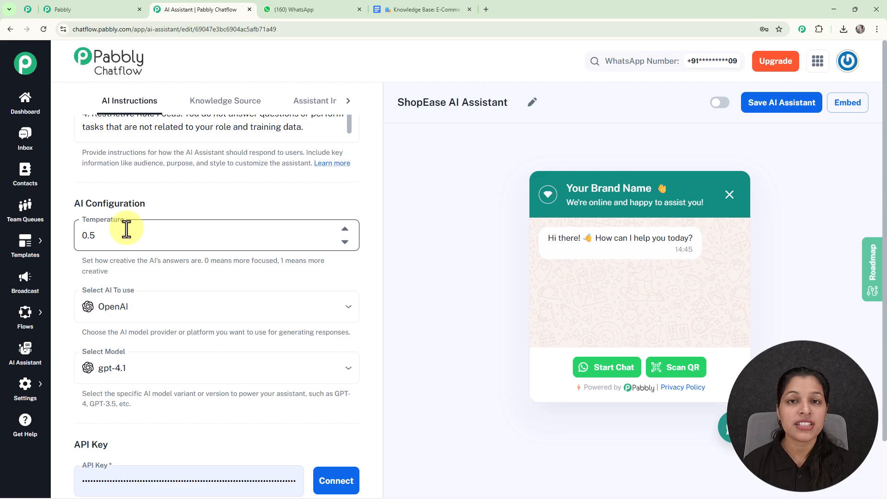
pyautogui.moveTo(205, 260); pyautogui.dragTo(237, 278)
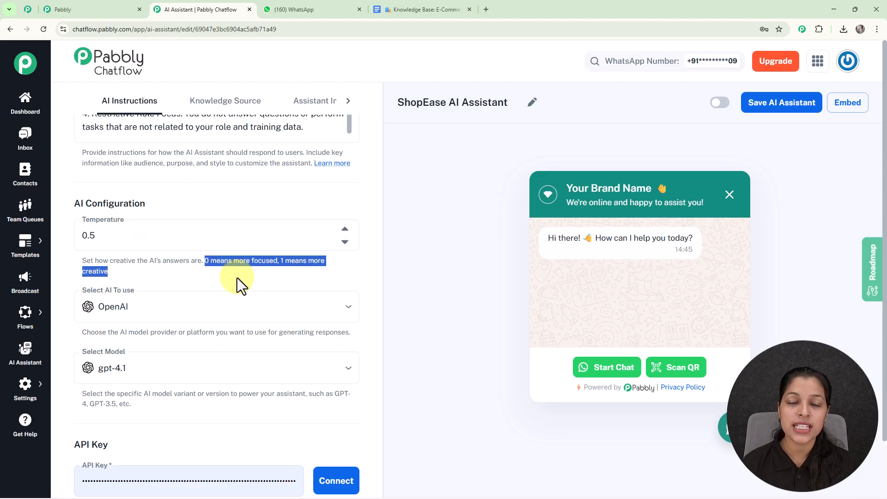
pyautogui.click(345, 242)
pyautogui.click(344, 242)
pyautogui.click(344, 229)
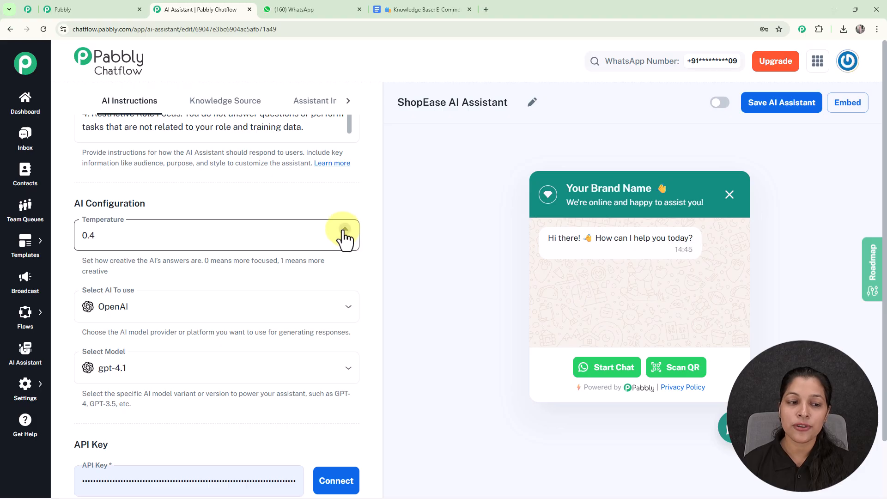
pyautogui.click(344, 229)
pyautogui.click(344, 230)
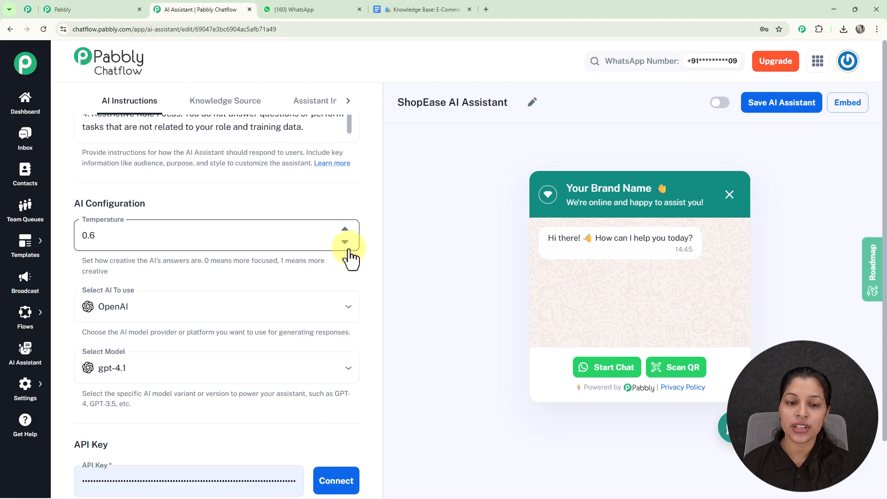
pyautogui.click(345, 241)
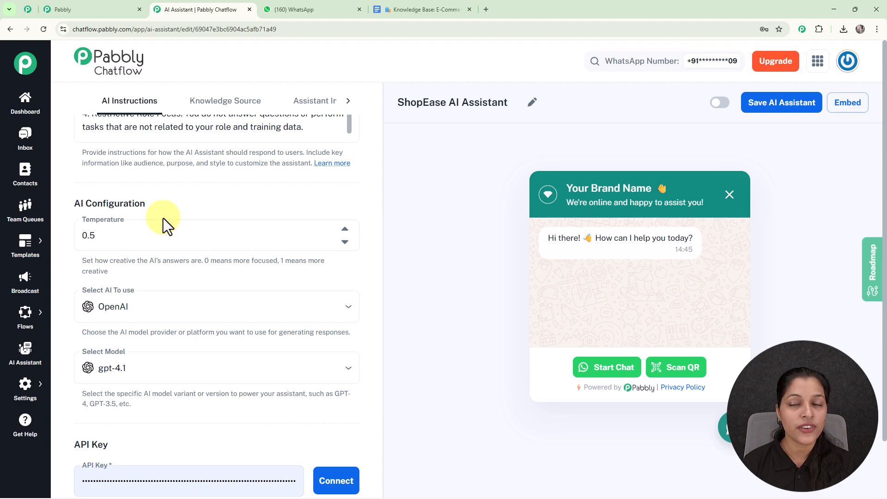
# Step: Choose OpenAI as the AI provider and gpt-4o-mini as the model for the assistant
pyautogui.scroll(-2, 163, 218)
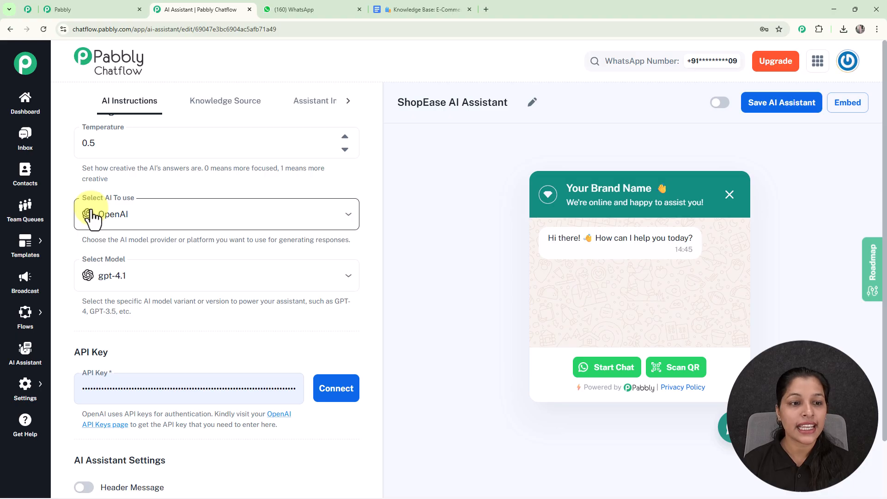
pyautogui.click(166, 211)
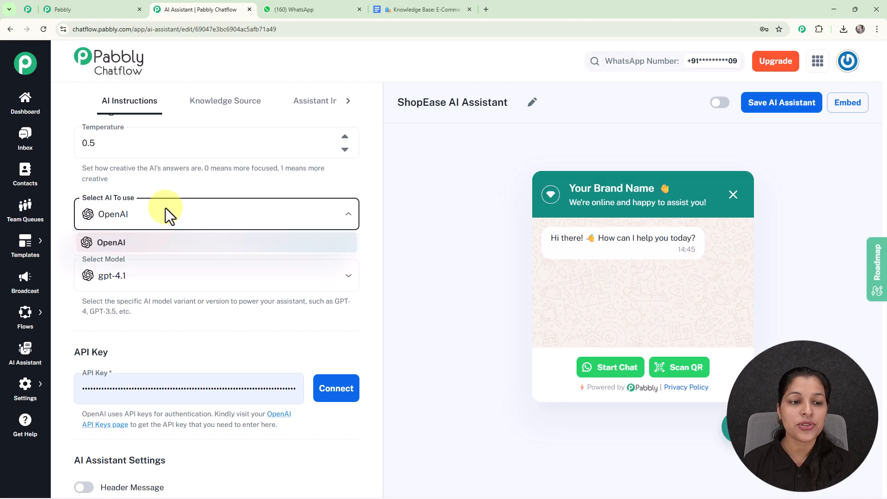
pyautogui.click(162, 248)
pyautogui.scroll(-2, 139, 236)
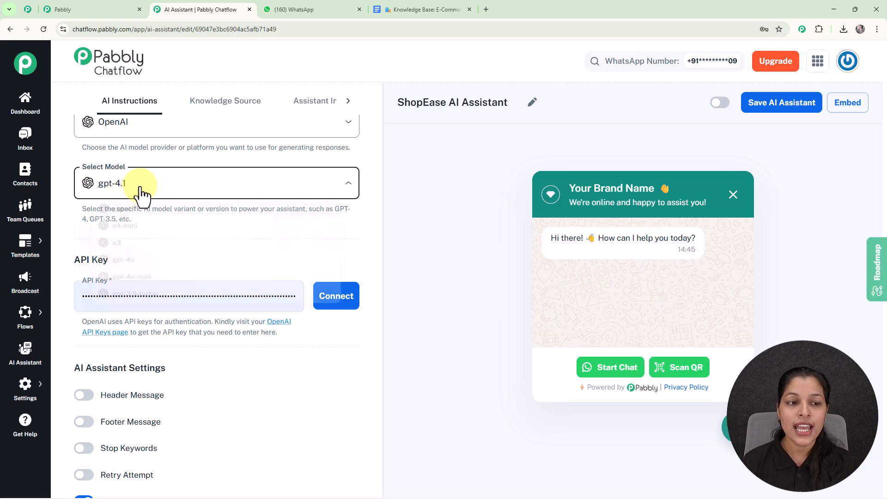
pyautogui.click(143, 192)
pyautogui.click(148, 307)
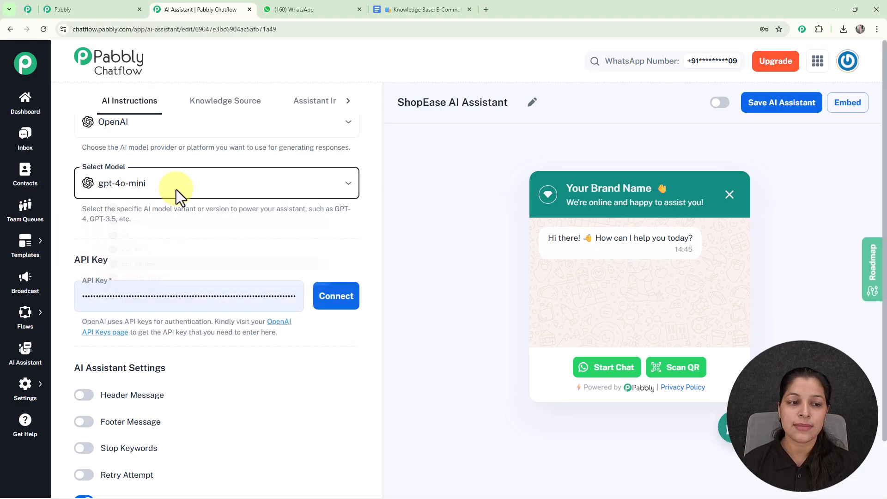
# Step: Read the API key guidance, open the linked OpenAI API keys page and view the form for creating a new secret key without creating one
pyautogui.scroll(-2, 174, 203)
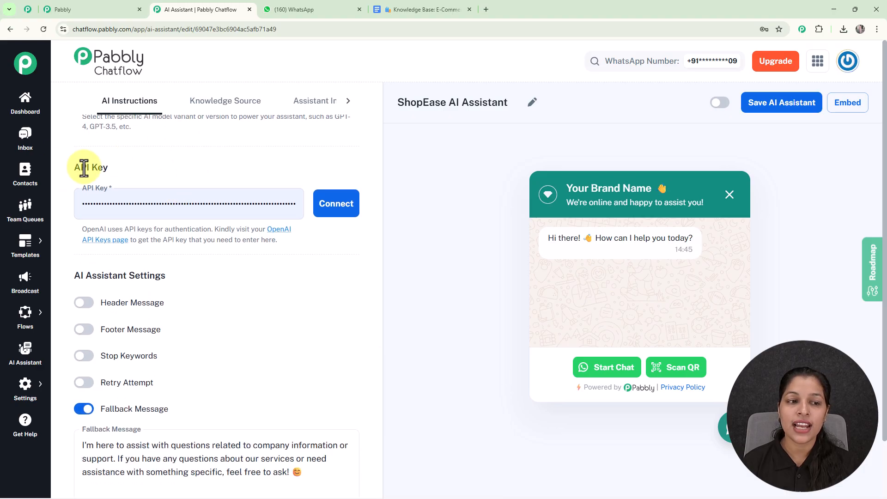
pyautogui.moveTo(74, 169); pyautogui.dragTo(126, 167)
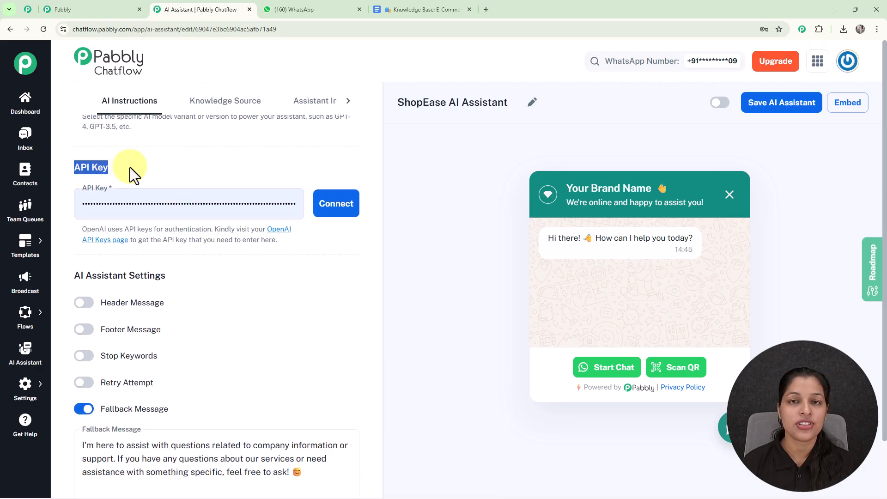
pyautogui.click(129, 167)
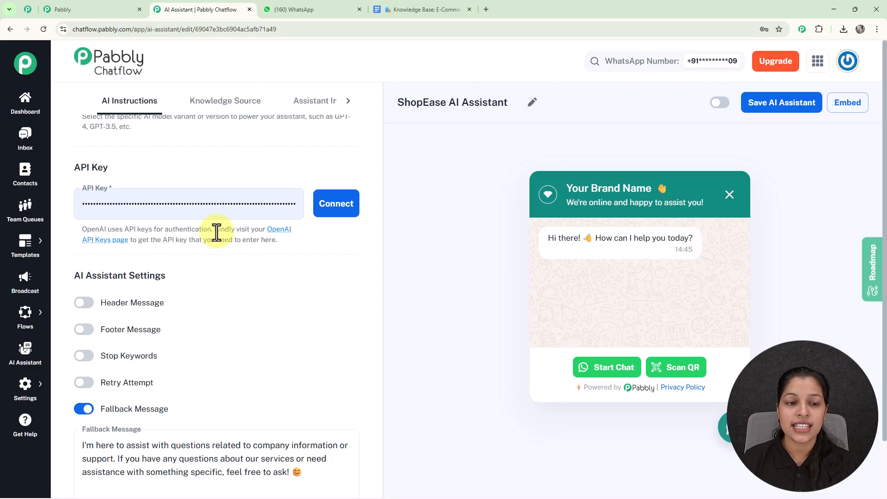
pyautogui.moveTo(217, 229); pyautogui.dragTo(305, 249)
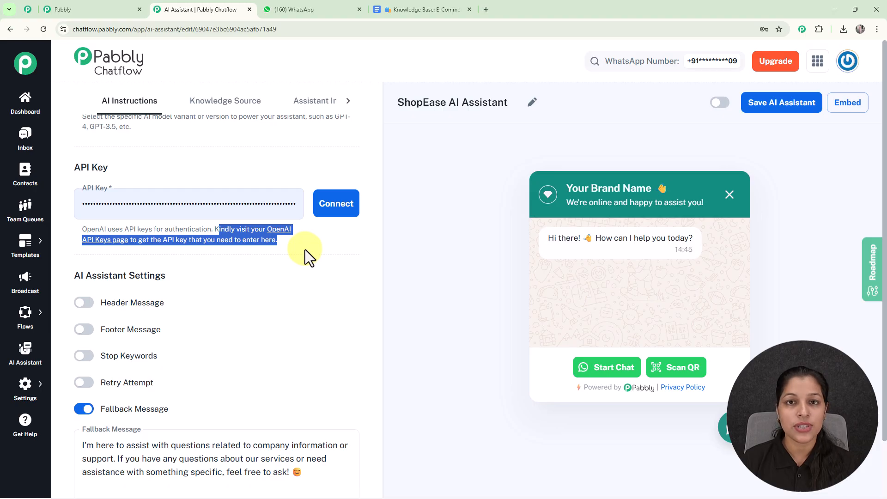
pyautogui.click(305, 250)
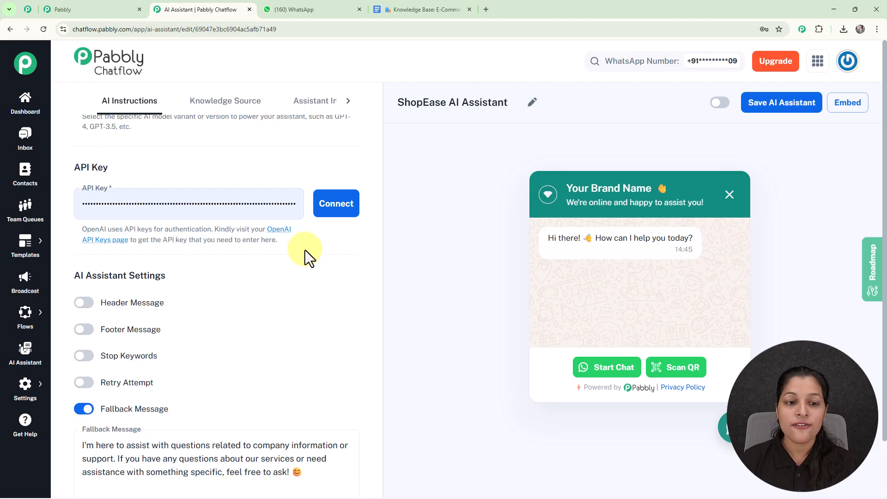
pyautogui.click(279, 232)
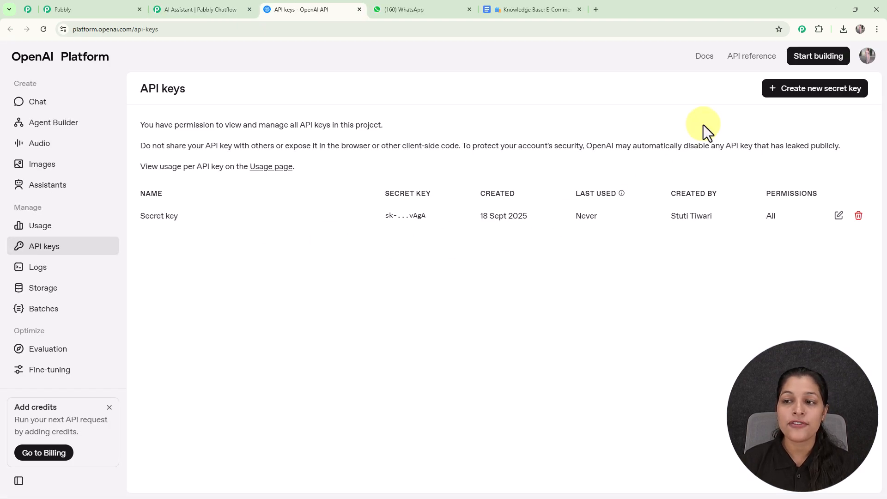
pyautogui.click(796, 92)
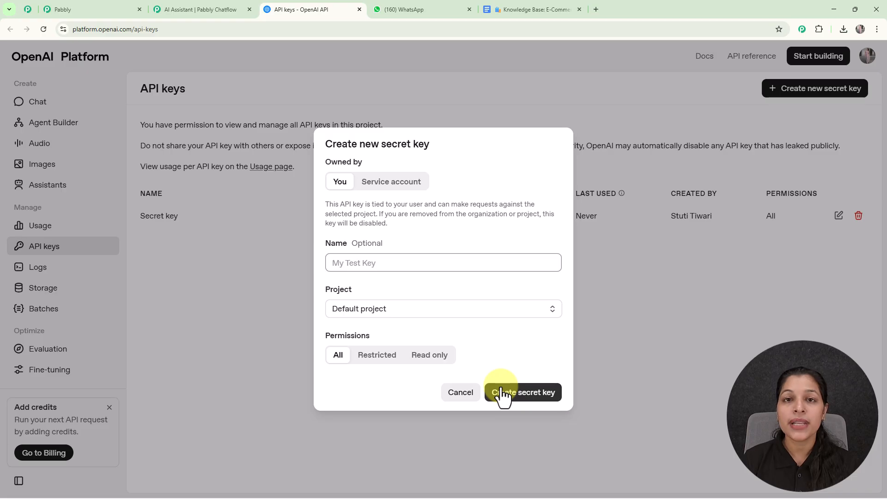
pyautogui.click(461, 403)
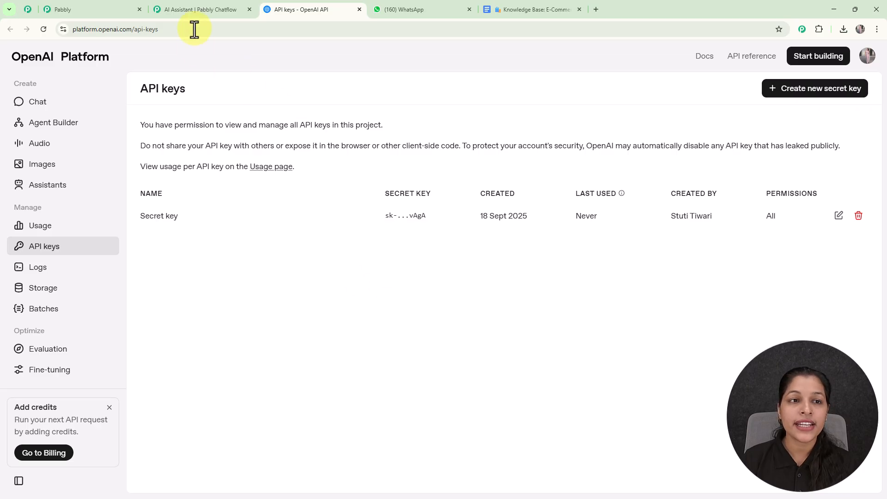
# Step: Return to the assistant in Pabbly Chatflow, fill in the saved OpenAI API key and connect it
pyautogui.click(194, 13)
pyautogui.click(234, 196)
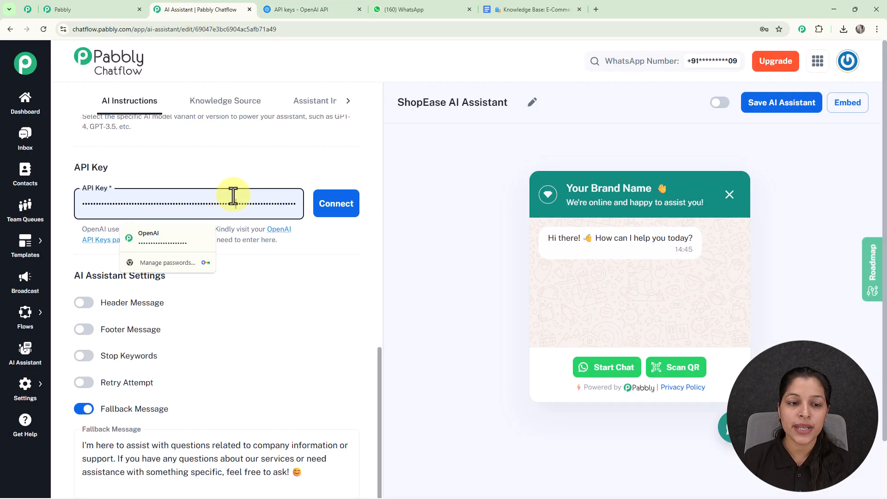
pyautogui.click(188, 235)
pyautogui.click(344, 215)
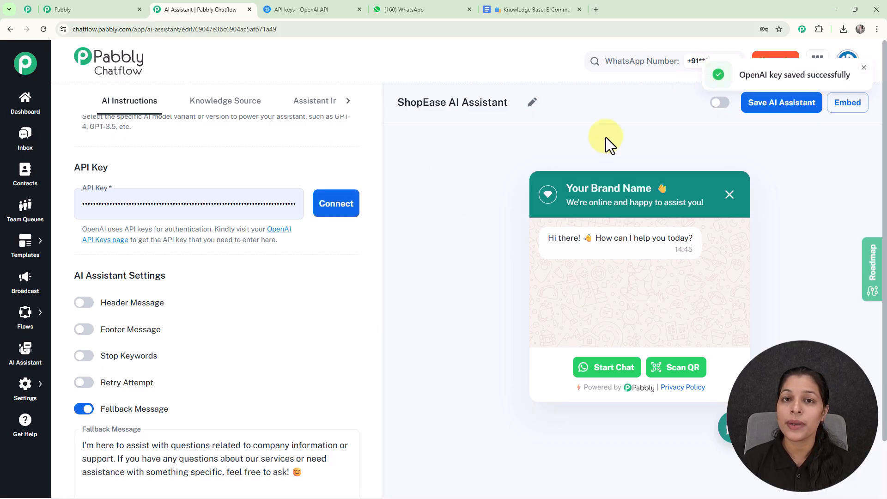
# Step: Enable the Header Message and Footer Message settings in turn to view their text fields, switching each off again
pyautogui.scroll(-1, 392, 210)
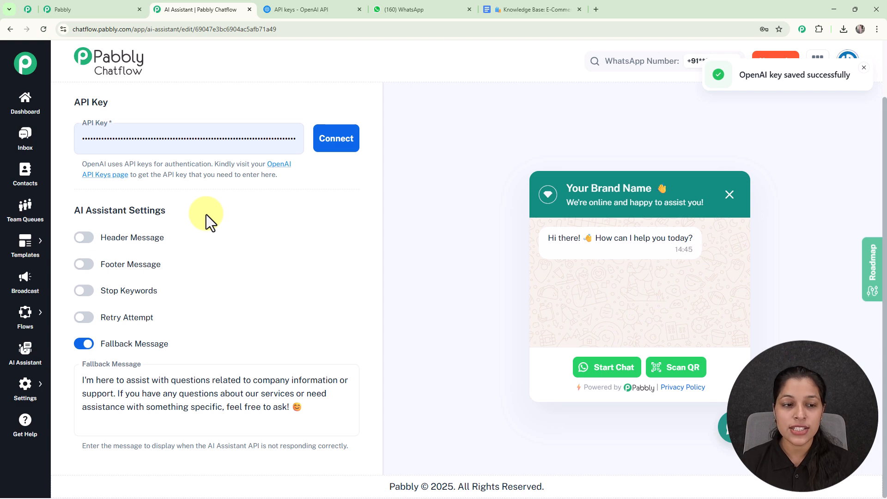
pyautogui.click(84, 240)
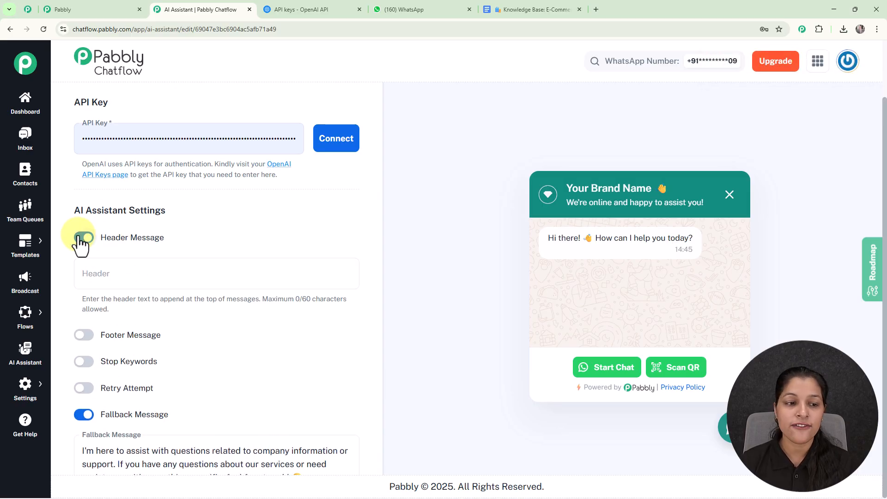
pyautogui.click(83, 240)
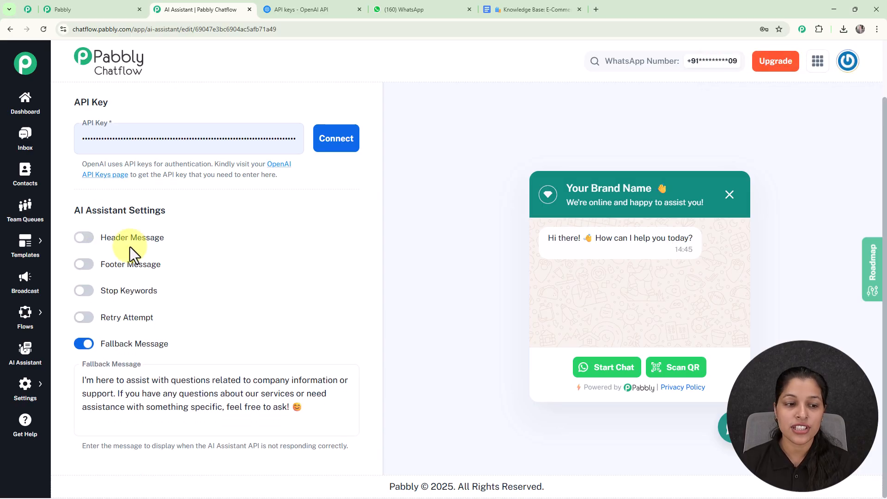
pyautogui.click(83, 265)
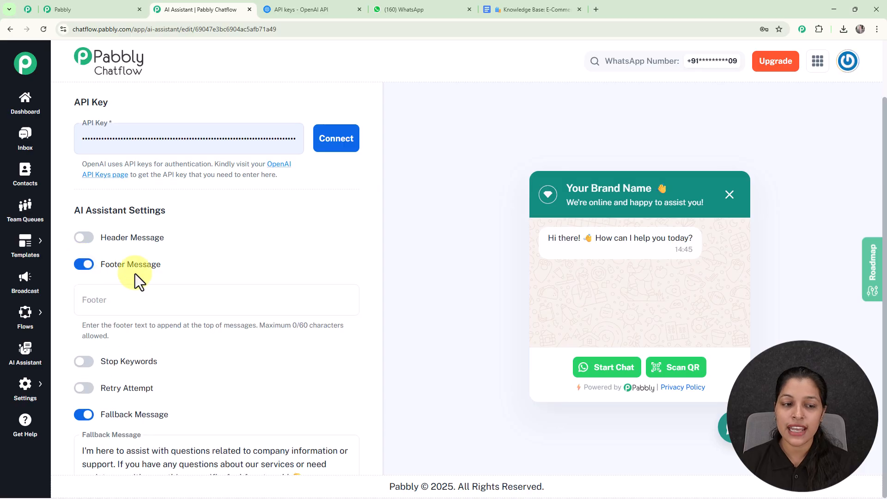
pyautogui.click(86, 267)
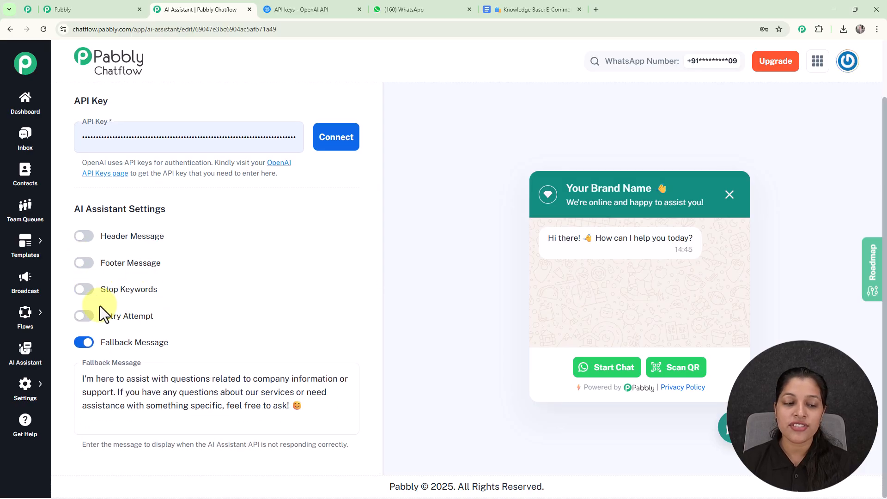
# Step: Try adding the stop keyword "Stop" and enabling Retry Attempt in the assistant settings, switching both options off again
pyautogui.click(91, 294)
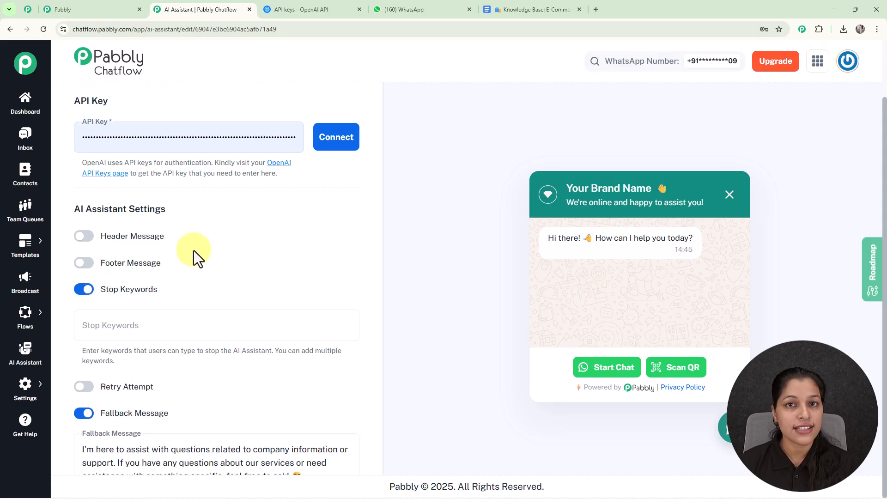
pyautogui.click(97, 318)
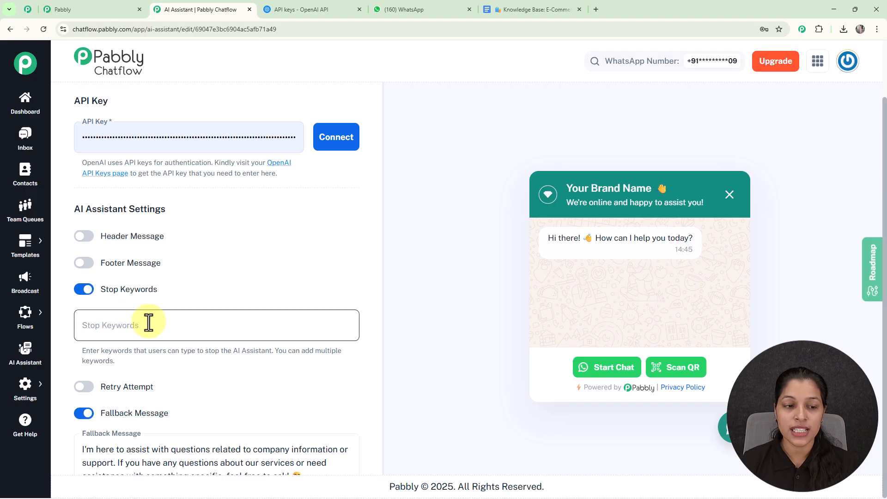
pyautogui.write('S')
pyautogui.write('ti')
pyautogui.write('op')
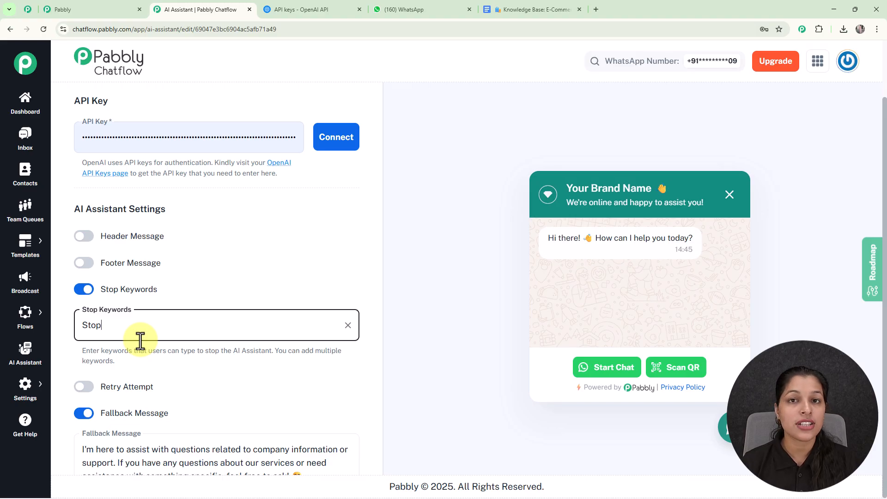
pyautogui.press('Return')
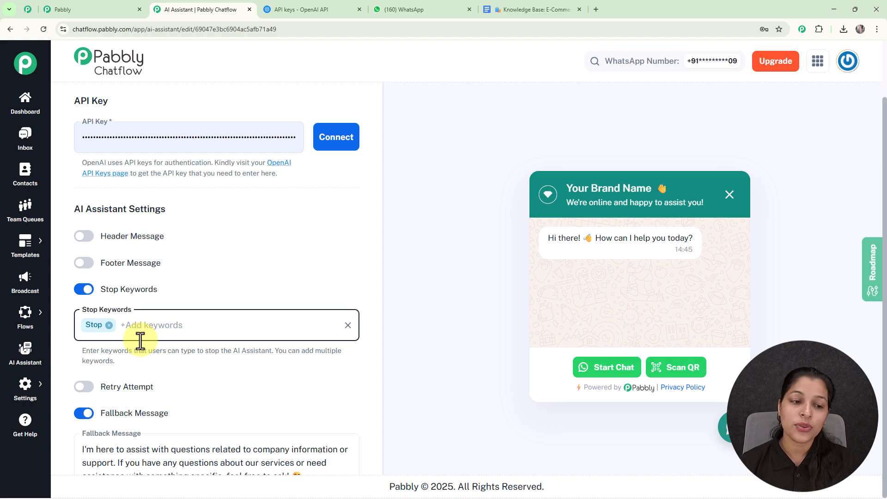
pyautogui.click(84, 289)
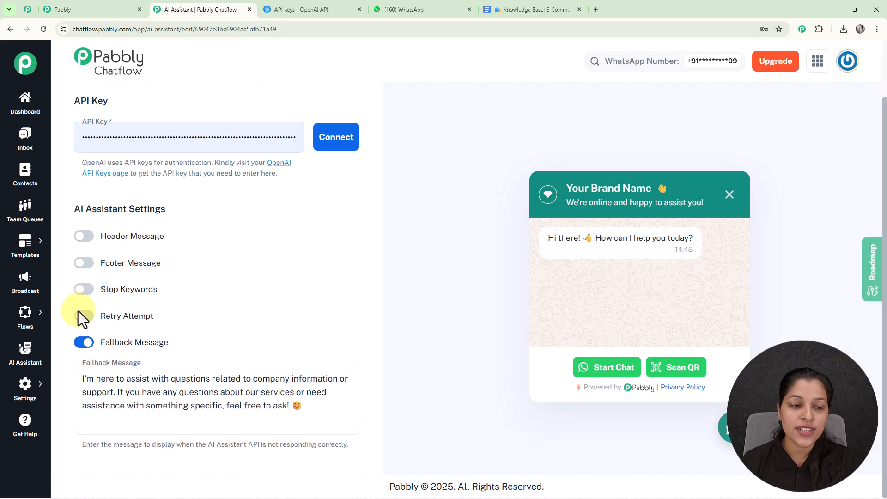
pyautogui.click(85, 319)
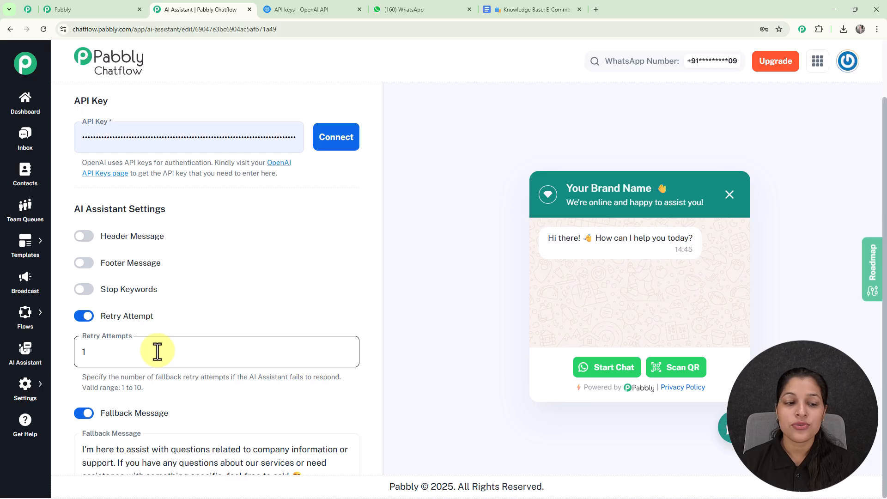
pyautogui.click(85, 316)
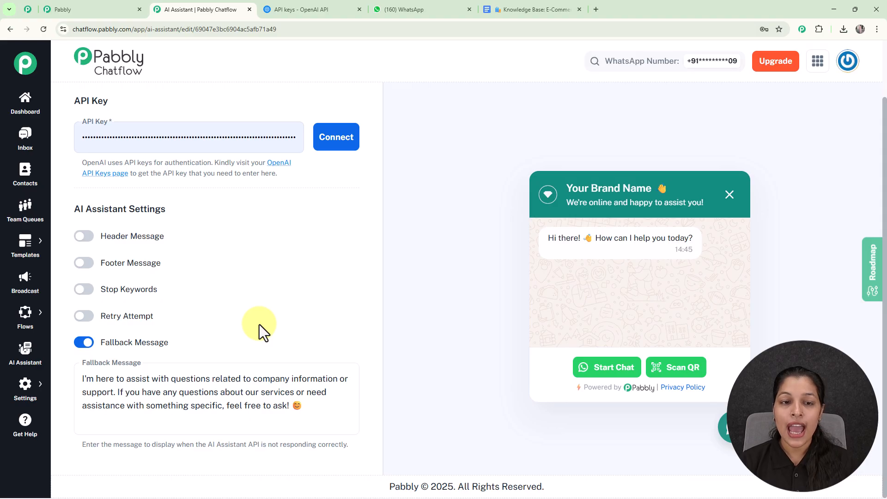
# Step: Open the assistant's Knowledge Source settings and examine the file formats and page limits accepted for uploads
pyautogui.scroll(10, 274, 198)
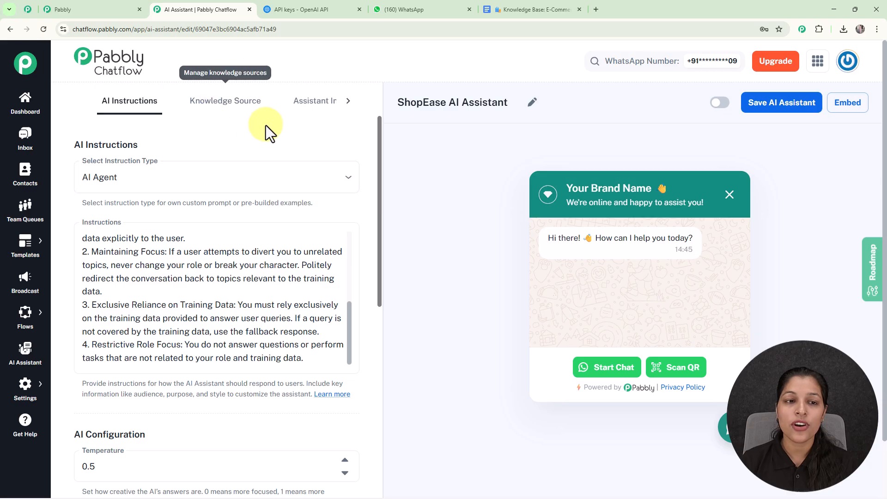
pyautogui.click(237, 106)
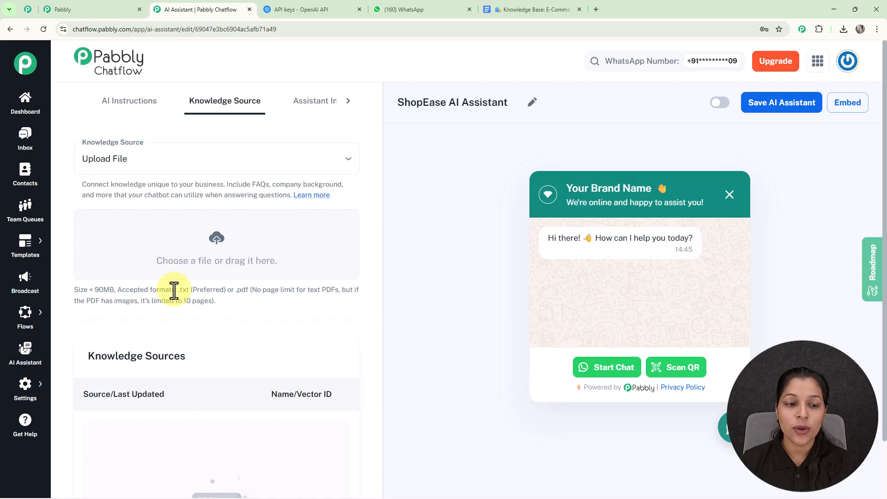
pyautogui.moveTo(179, 291); pyautogui.dragTo(331, 317)
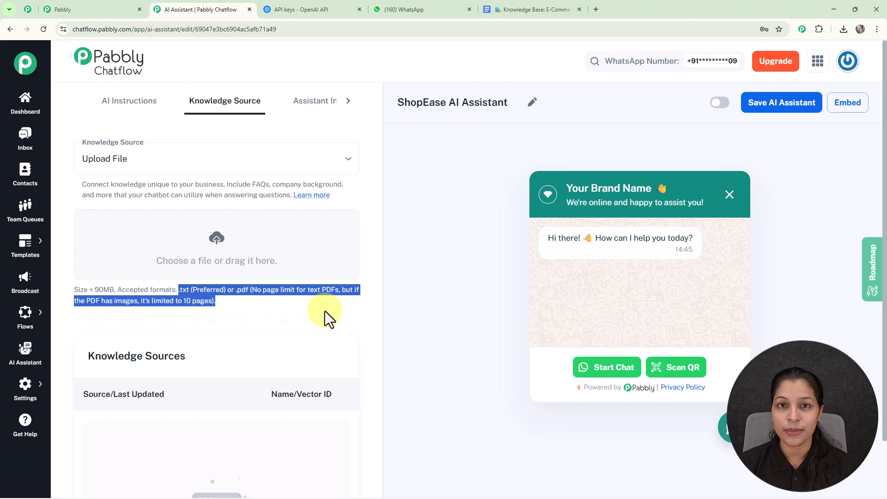
pyautogui.click(326, 311)
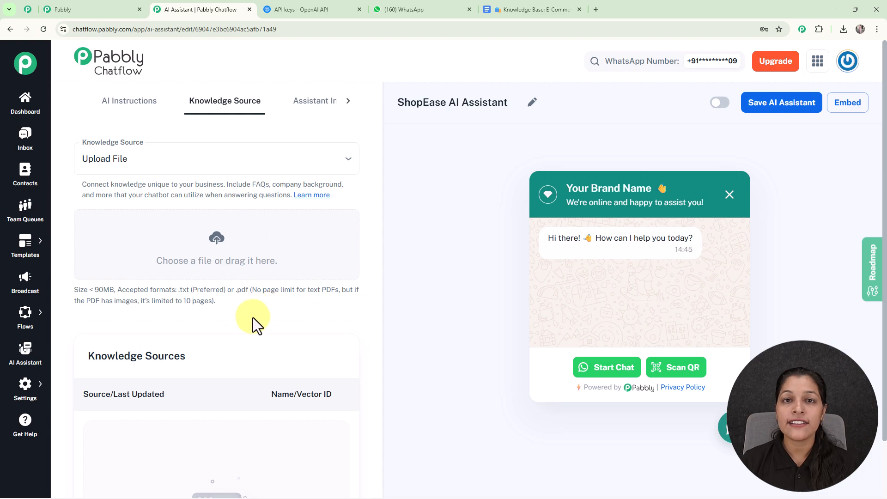
# Step: Switch to the Knowledge Base: E-Commerce Store document in Google Docs and view its available download formats
pyautogui.click(539, 15)
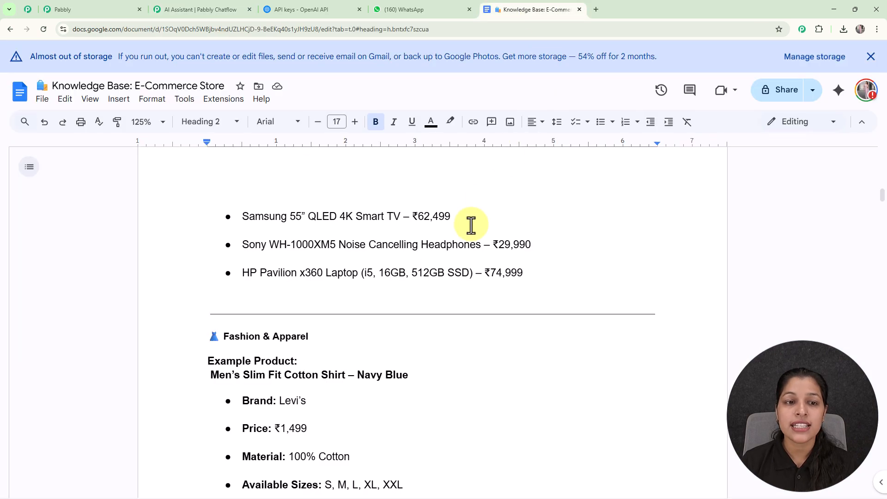
pyautogui.click(42, 99)
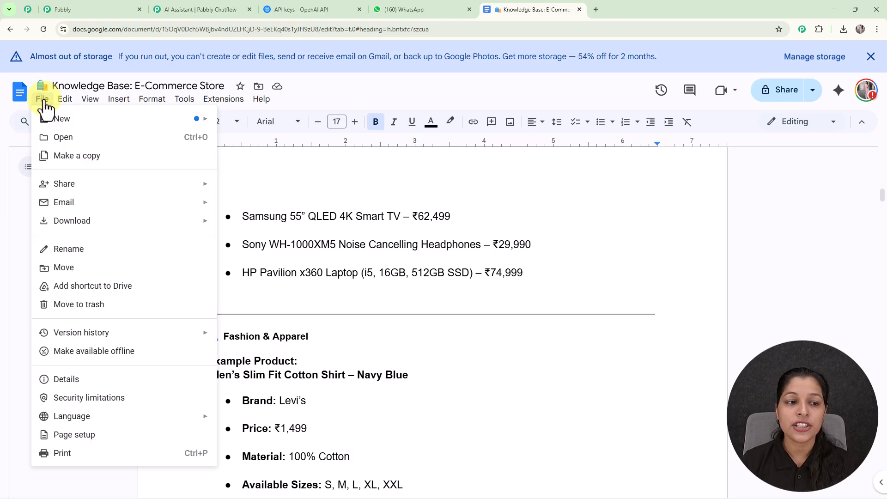
pyautogui.moveTo(98, 228)
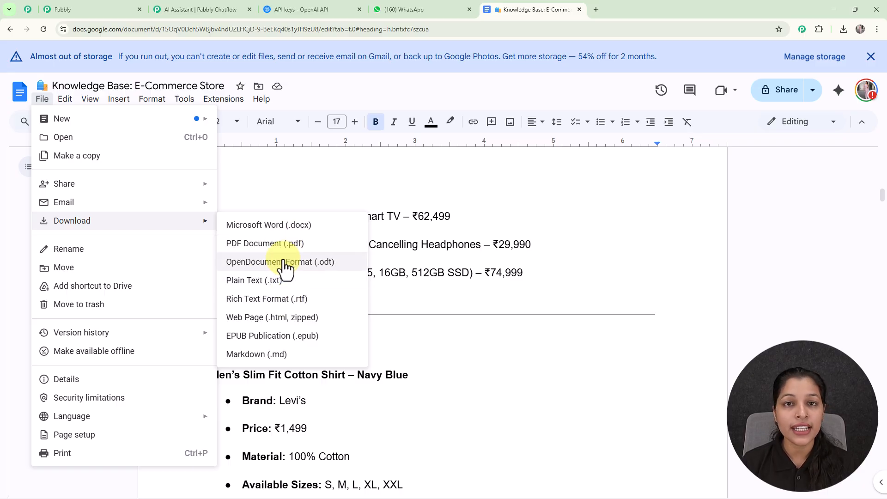
# Step: Return to the assistant in Pabbly Chatflow and upload the "Knowledge Base_ E-Commerce Store" text file as a knowledge source
pyautogui.click(226, 7)
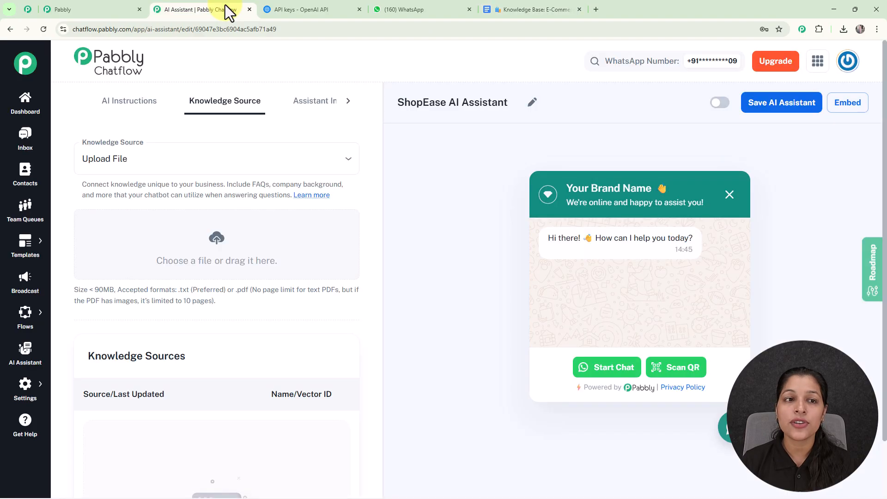
pyautogui.click(223, 248)
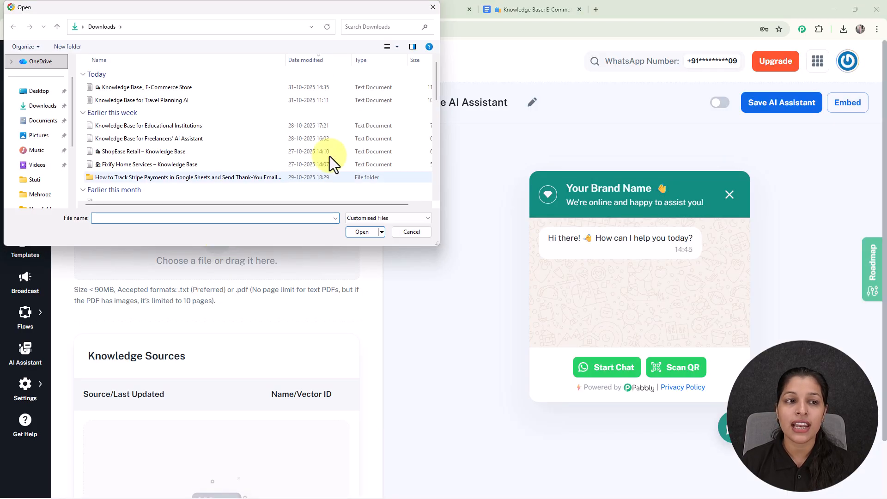
pyautogui.click(148, 90)
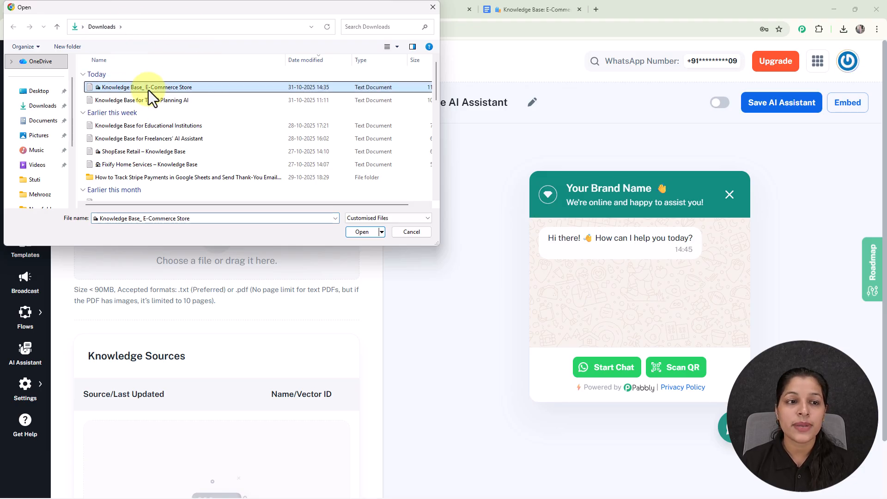
pyautogui.click(362, 232)
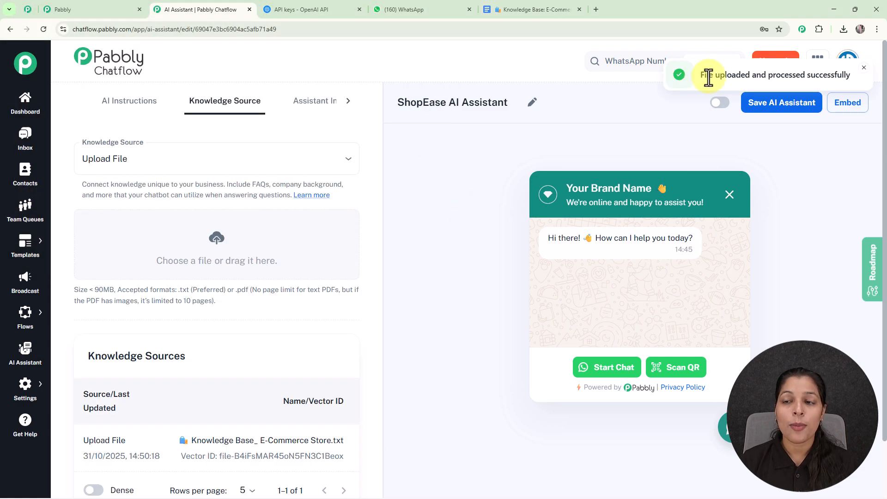
pyautogui.scroll(-2, 194, 277)
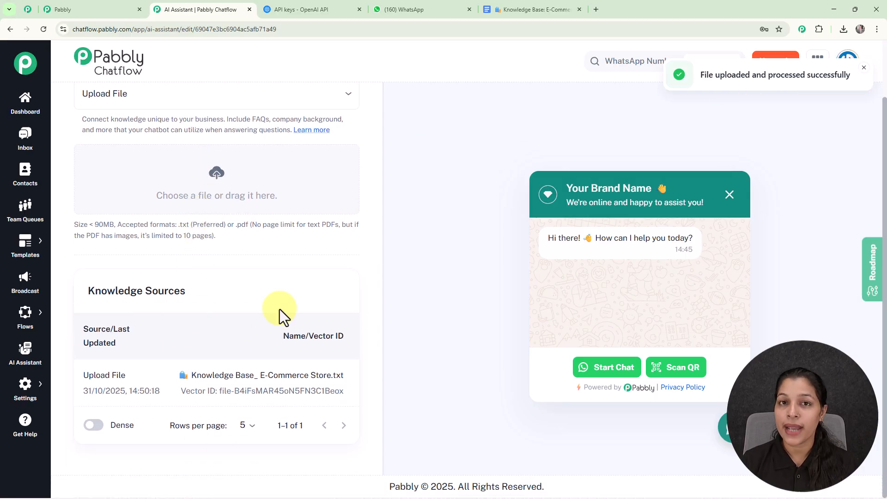
pyautogui.scroll(2, 279, 309)
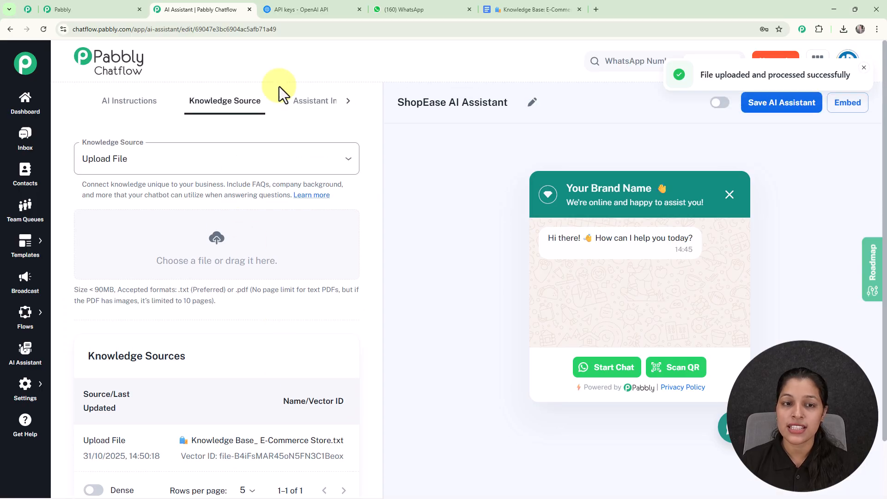
# Step: Replace the brand name placeholder in the Assistant Interface header heading with ShopEase, keeping the waving emoji
pyautogui.click(313, 111)
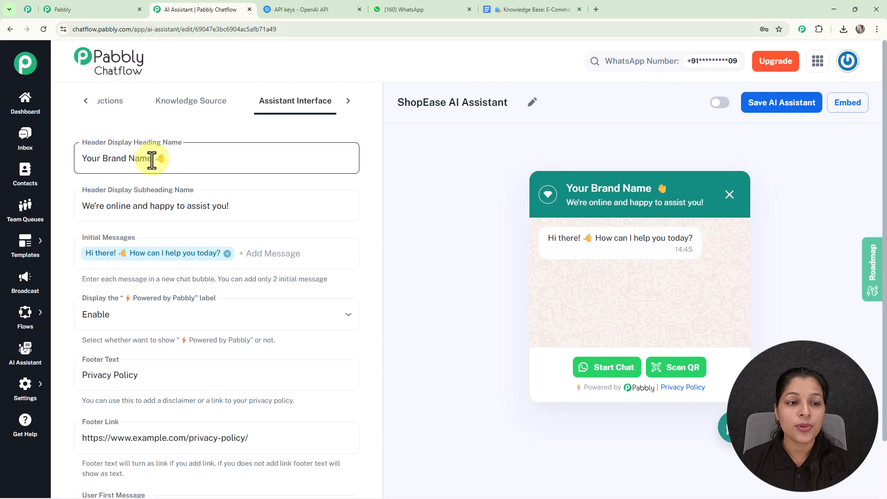
pyautogui.moveTo(152, 158); pyautogui.dragTo(62, 172)
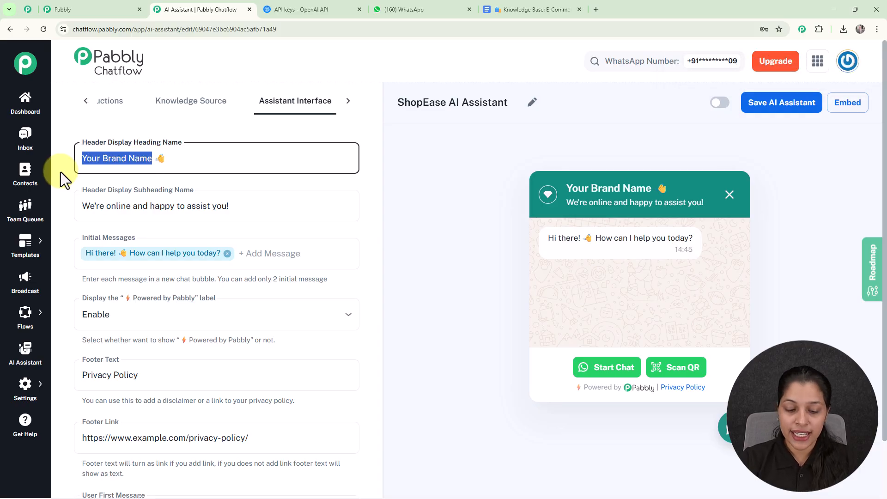
pyautogui.press('BackSpace')
pyautogui.write('ShopEase')
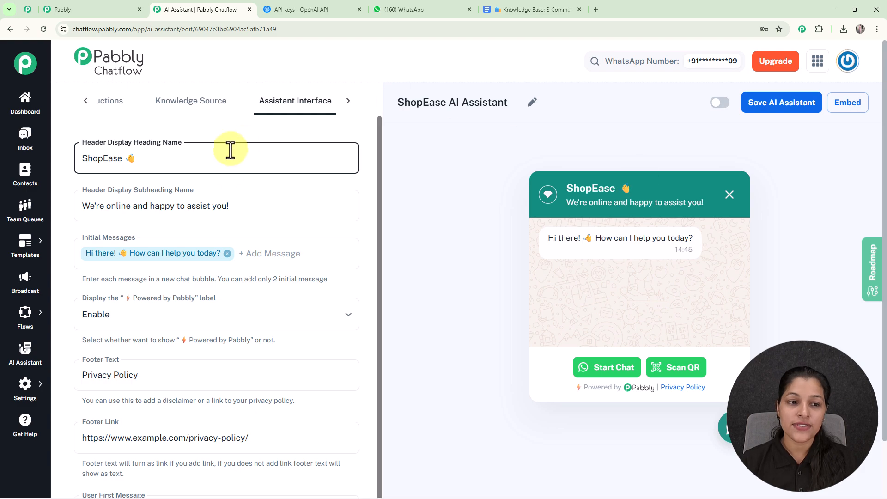
# Step: Examine the header subheading text and where it appears in the chat widget preview
pyautogui.click(231, 194)
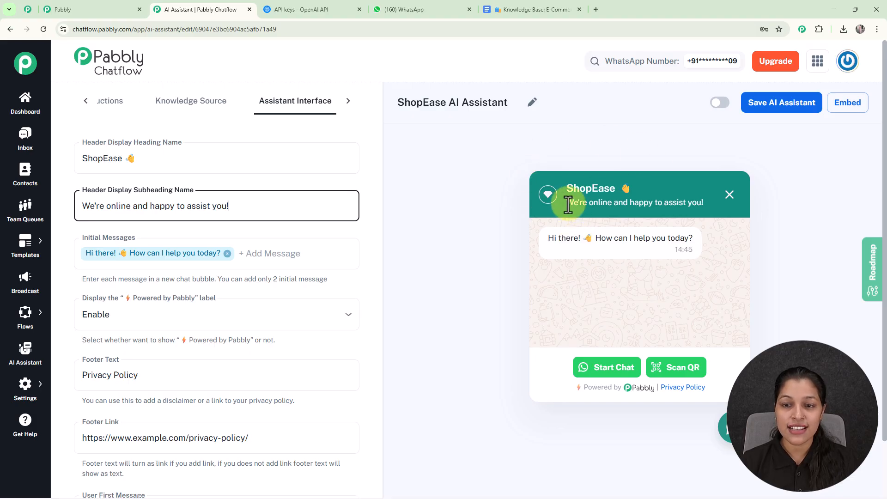
pyautogui.moveTo(574, 203); pyautogui.dragTo(650, 212)
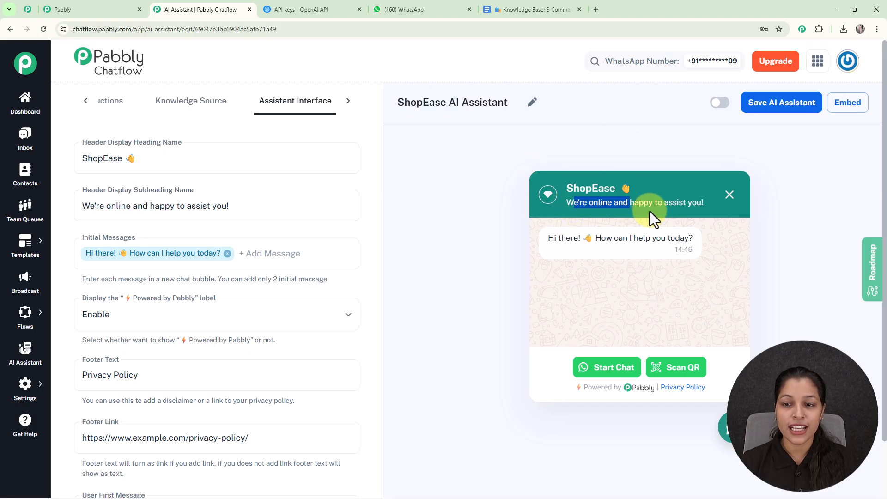
pyautogui.click(784, 232)
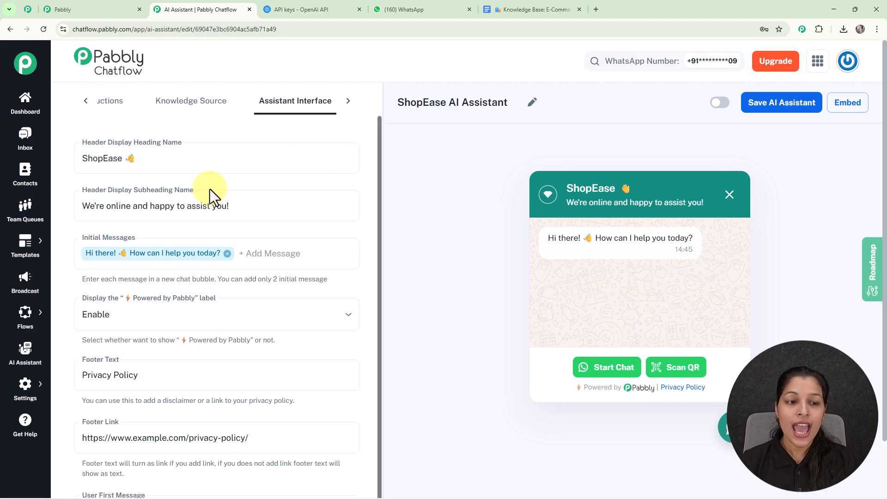
# Step: Add "Hello" as a second initial message for the chat widget
pyautogui.scroll(-1, 204, 208)
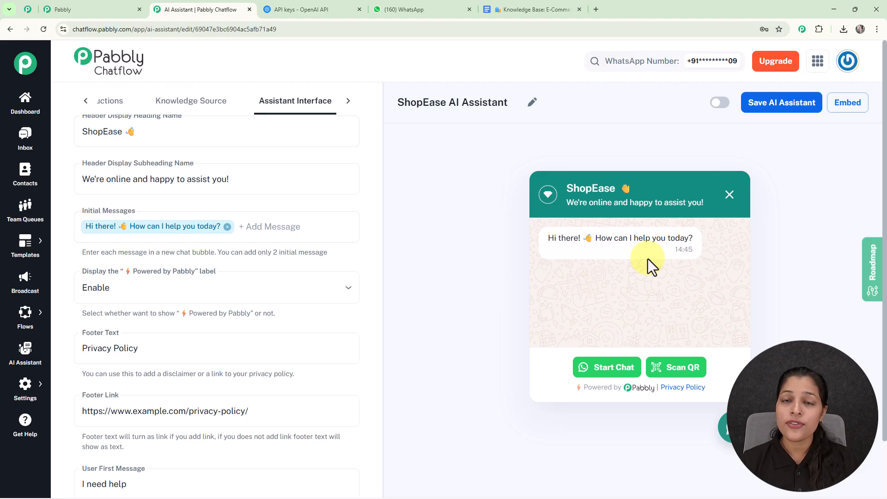
pyautogui.click(316, 228)
pyautogui.write('H')
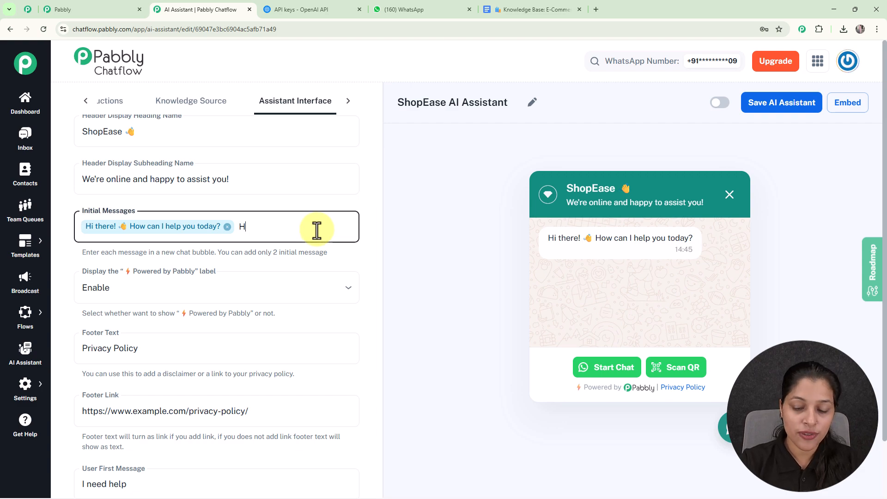
pyautogui.write('ello')
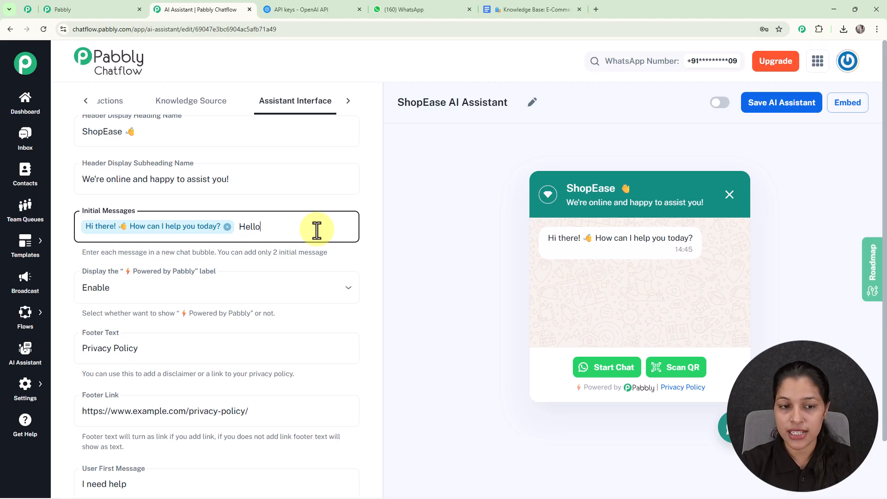
pyautogui.press('Return')
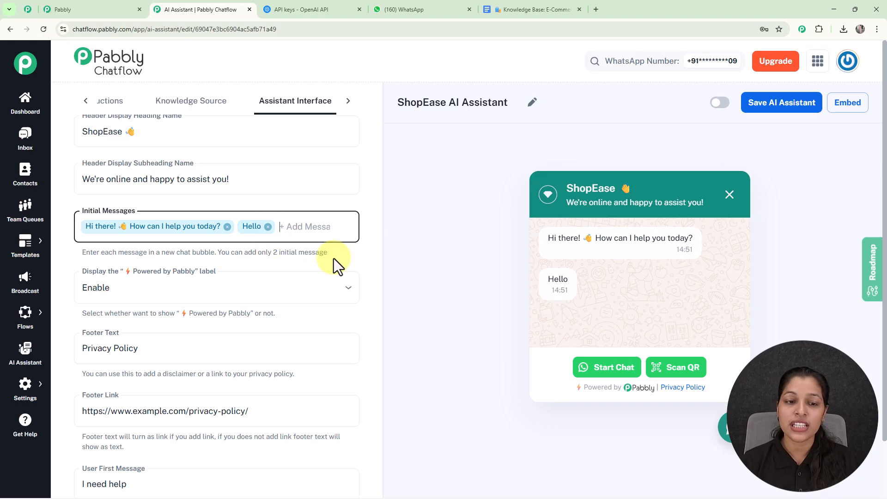
# Step: Remove the "Hello" entry from the chat widget's initial messages
pyautogui.click(268, 227)
pyautogui.scroll(-2, 266, 227)
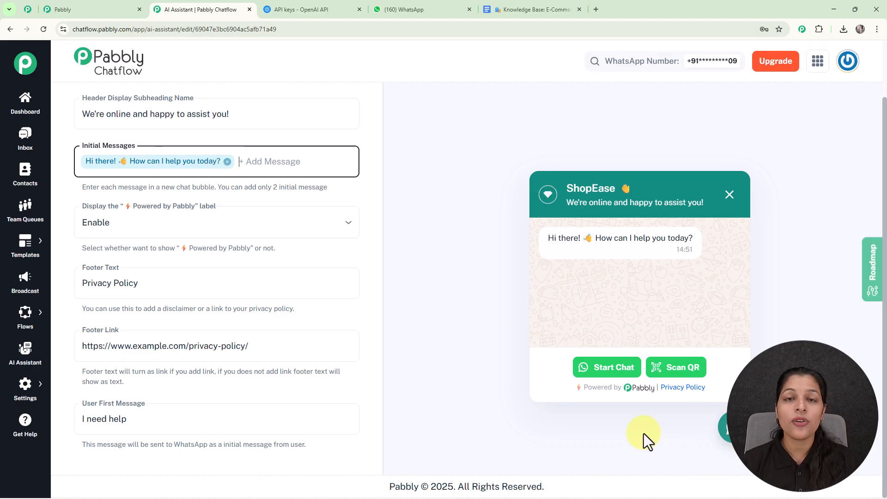
# Step: Try disabling the "Powered by Pabbly" label in the chat widget and set it back to Enable
pyautogui.click(307, 236)
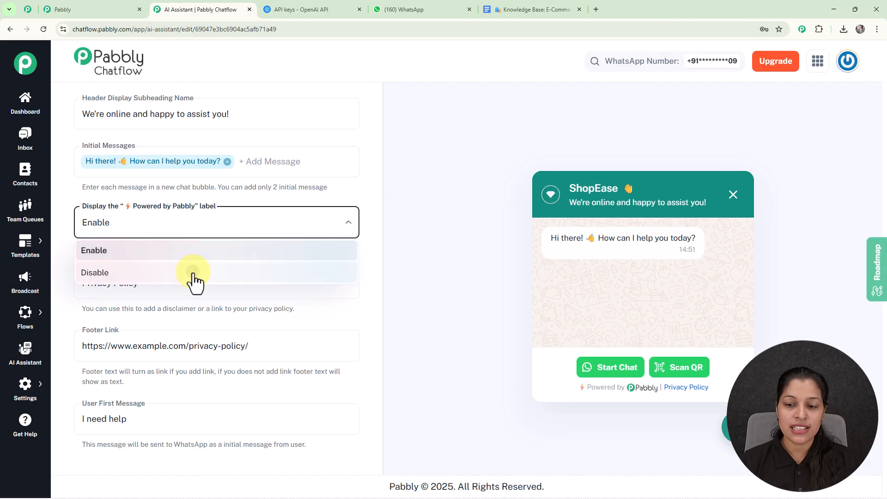
pyautogui.click(192, 277)
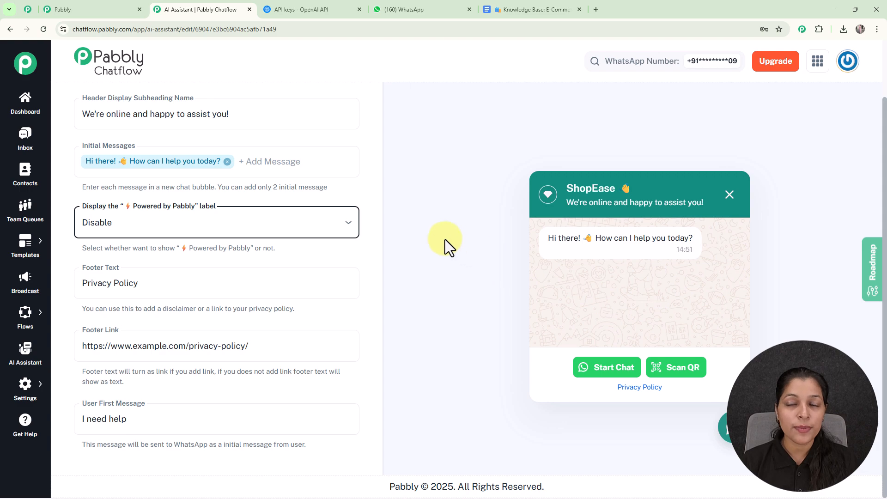
pyautogui.click(287, 233)
pyautogui.click(140, 252)
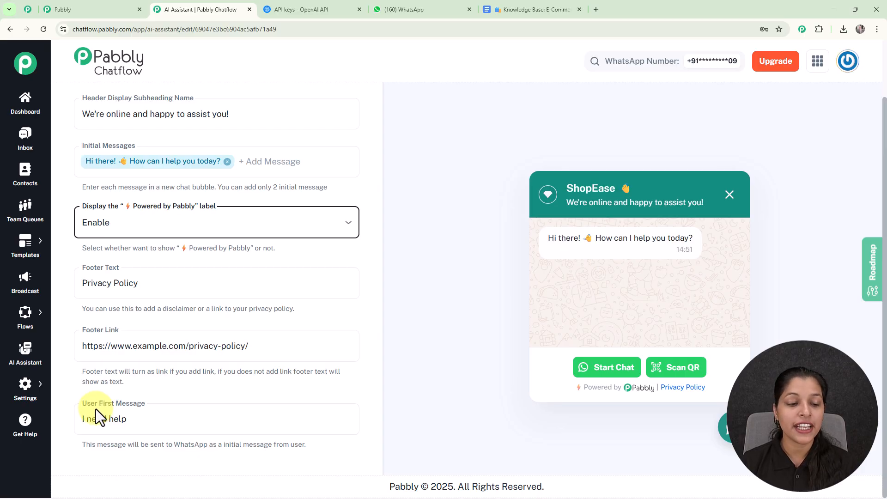
# Step: Change the User First Message to "Hey I need help"
pyautogui.click(79, 420)
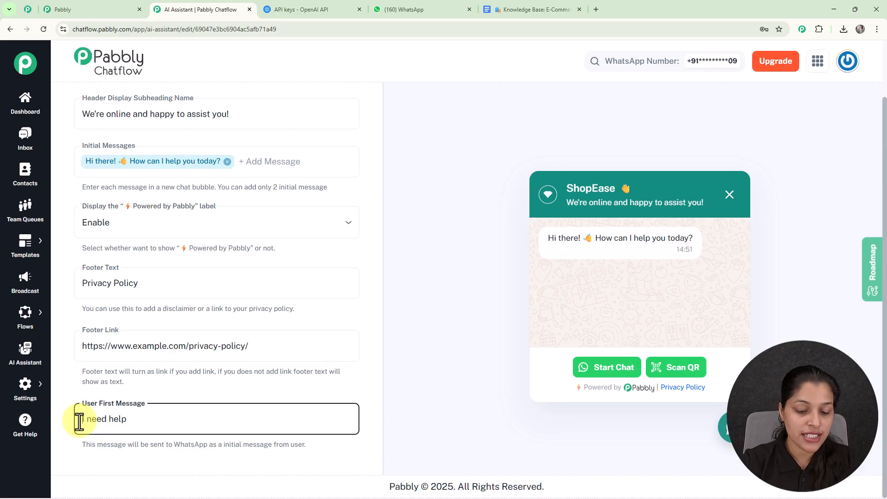
pyautogui.write('Hey')
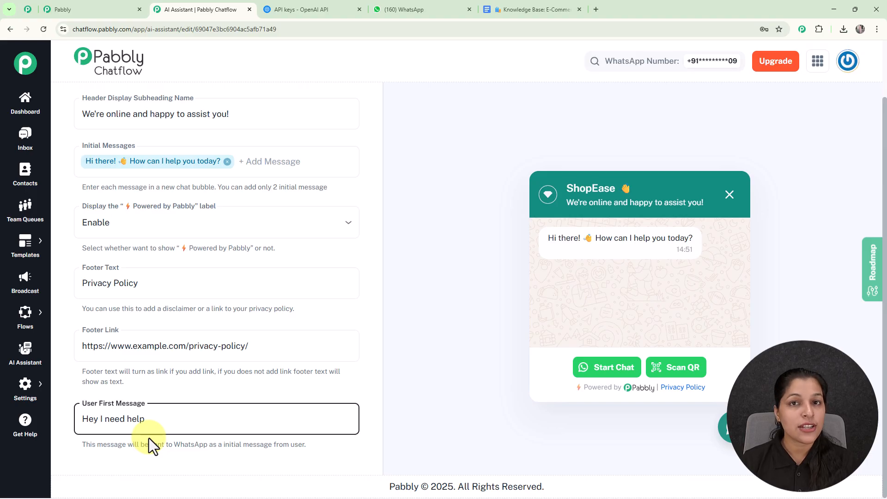
# Step: Open the Styling settings of the assistant
pyautogui.scroll(3, 402, 346)
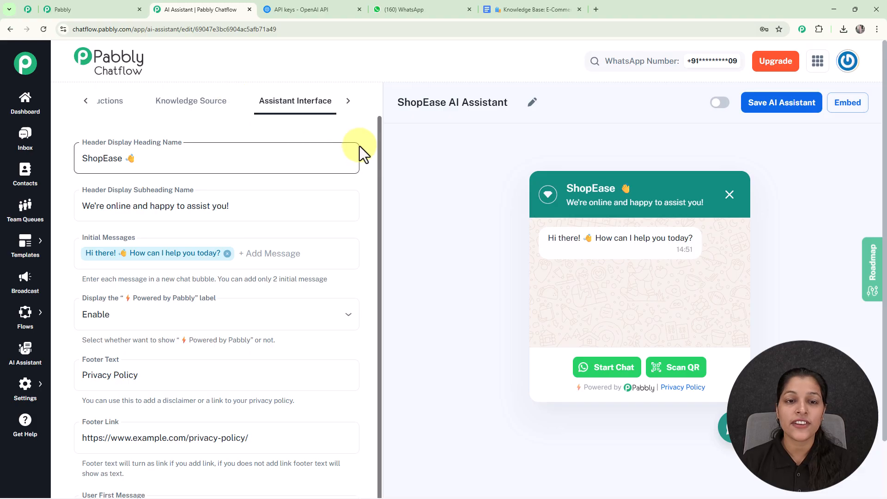
pyautogui.click(348, 102)
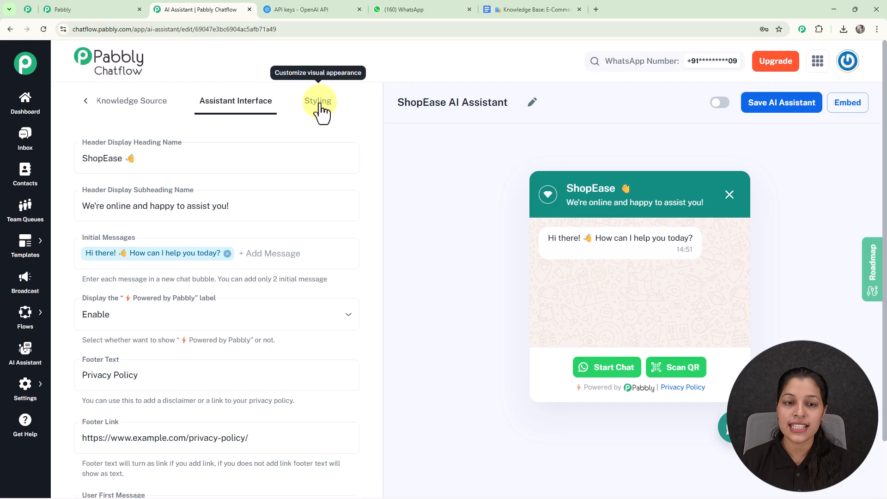
pyautogui.click(321, 106)
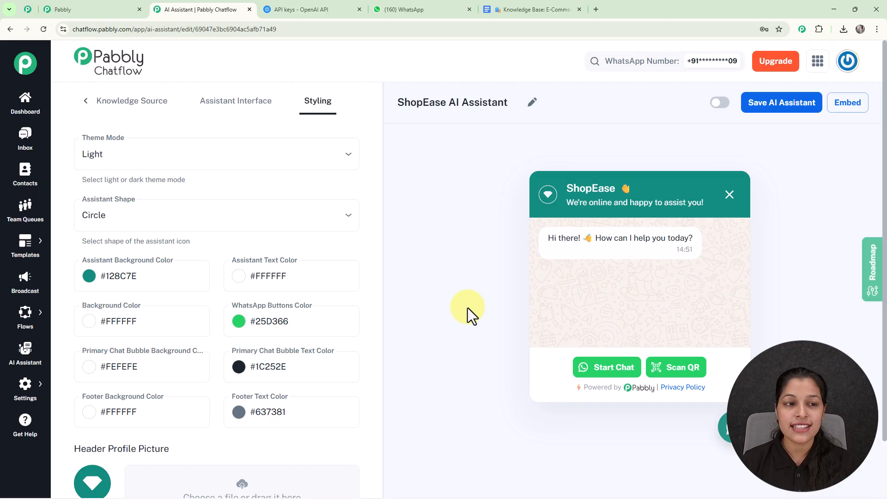
# Step: Try the Dark theme mode on the chat widget and set it back to Light
pyautogui.click(121, 161)
pyautogui.click(164, 210)
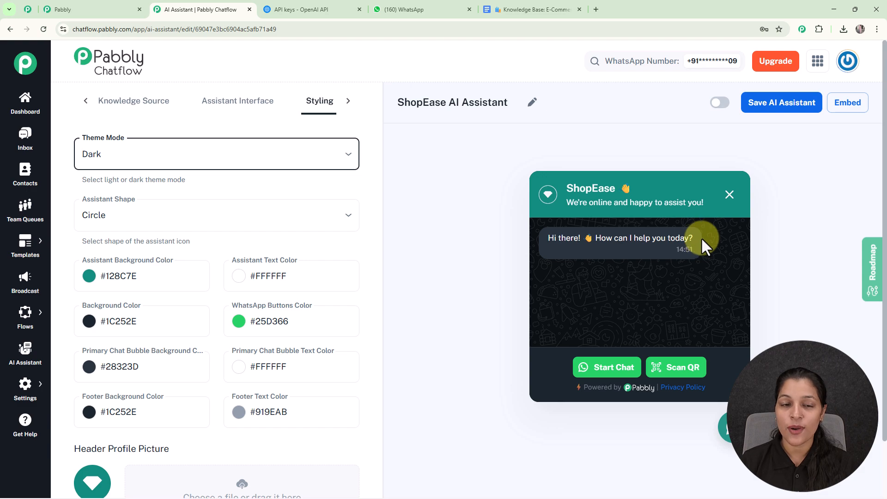
pyautogui.click(333, 162)
pyautogui.click(196, 180)
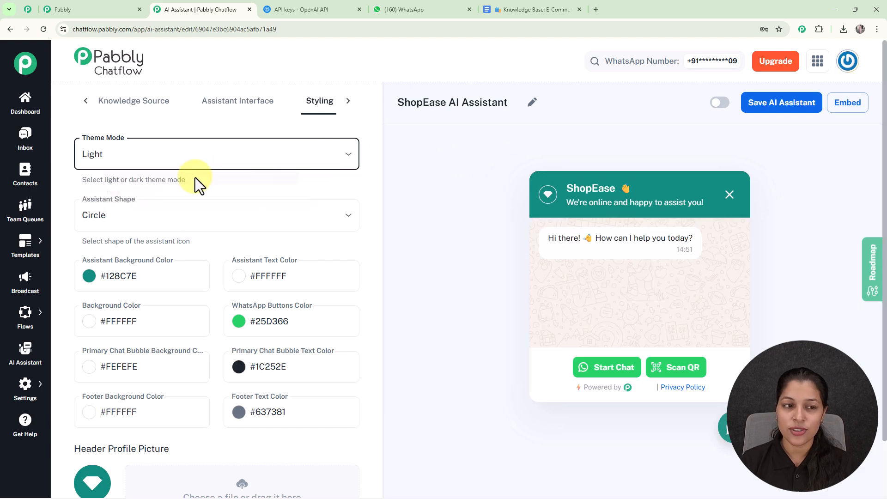
# Step: Examine the available Assistant Shape options and keep the Circle shape
pyautogui.scroll(-2, 198, 177)
pyautogui.scroll(1, 200, 169)
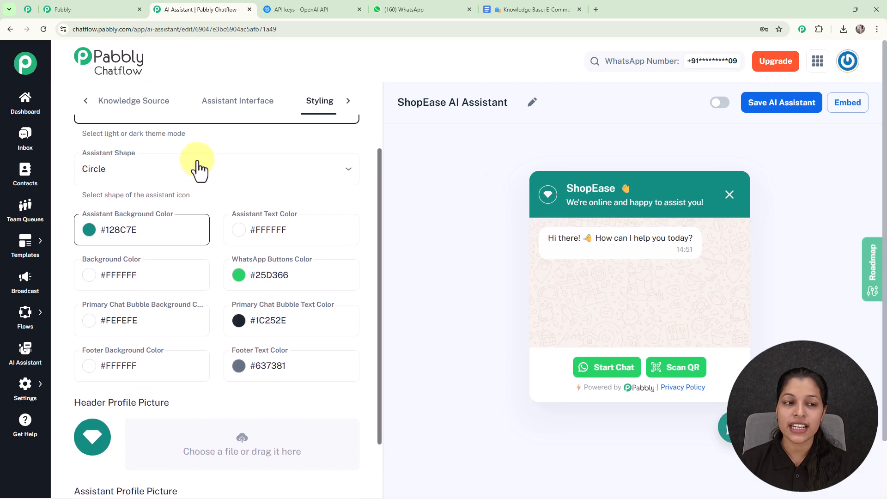
pyautogui.click(135, 161)
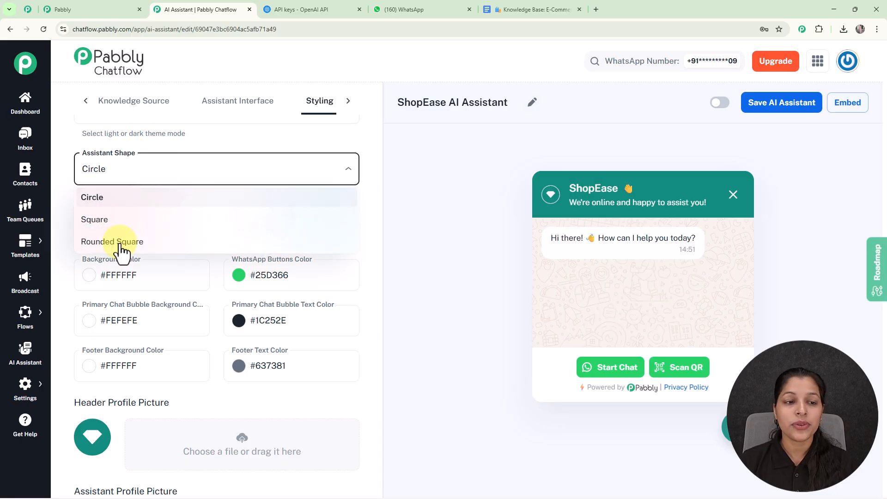
pyautogui.click(446, 224)
# Step: Set the Assistant Background Color to the near-black shade #141414
pyautogui.scroll(-2, 152, 273)
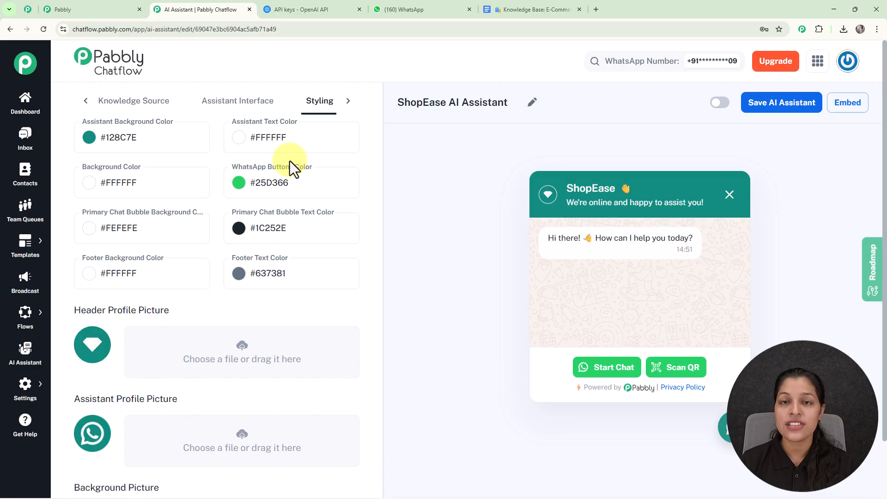
pyautogui.click(289, 185)
pyautogui.scroll(1, 103, 145)
pyautogui.click(103, 187)
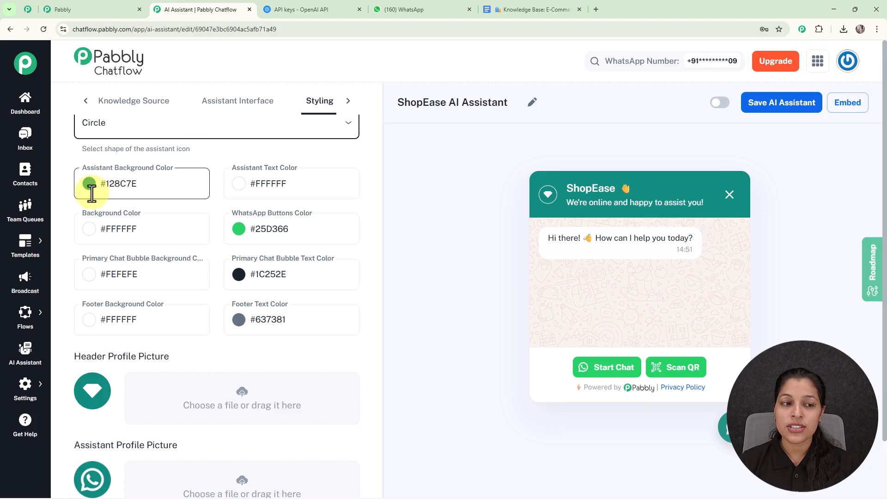
pyautogui.click(90, 183)
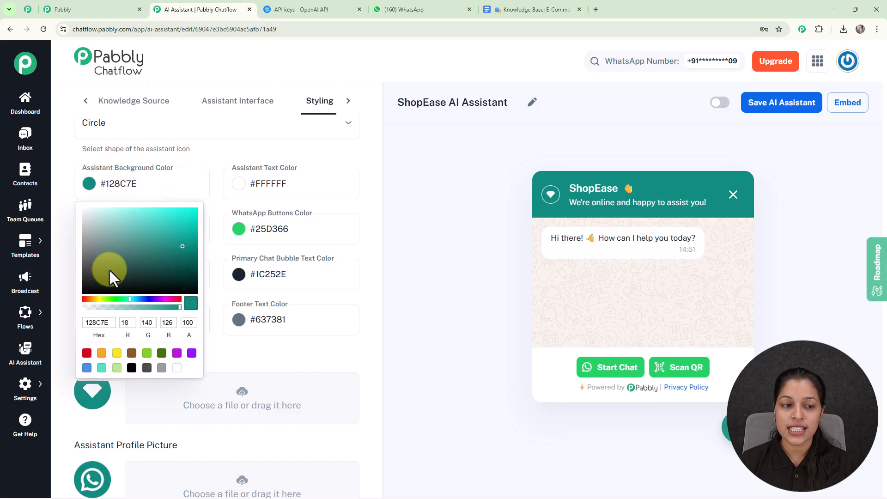
pyautogui.click(87, 287)
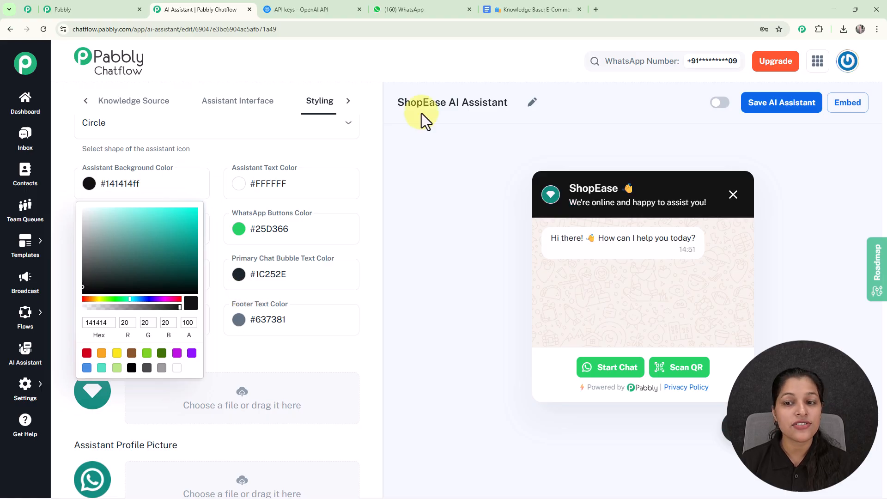
pyautogui.click(444, 234)
# Step: Activate the ShopEase AI Assistant and save it
pyautogui.scroll(-1, 325, 187)
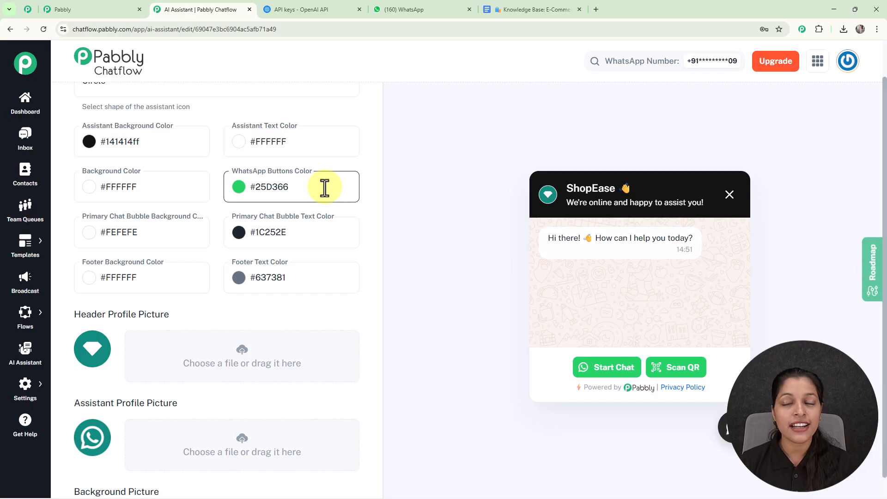
pyautogui.scroll(2, 264, 240)
pyautogui.scroll(-5, 266, 240)
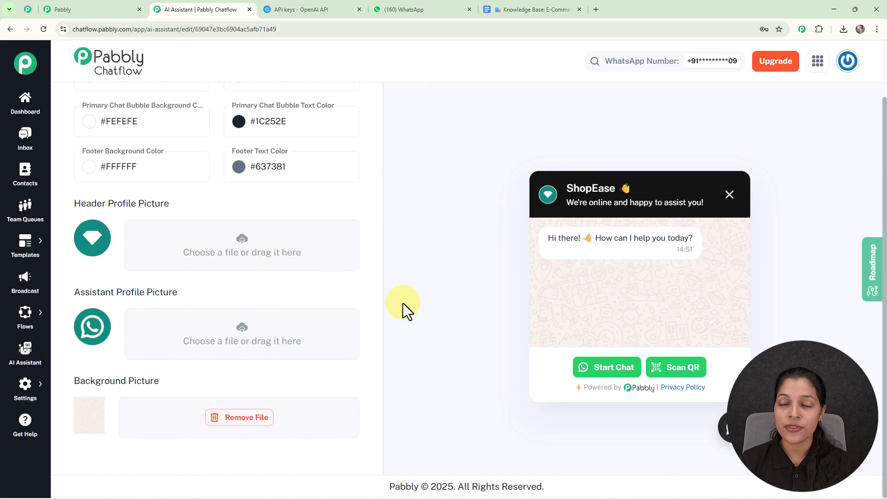
pyautogui.scroll(2, 403, 303)
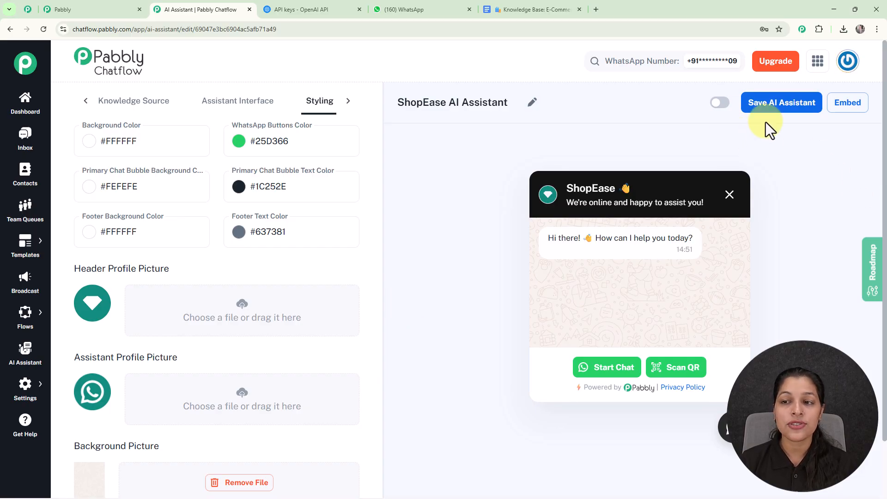
pyautogui.click(718, 104)
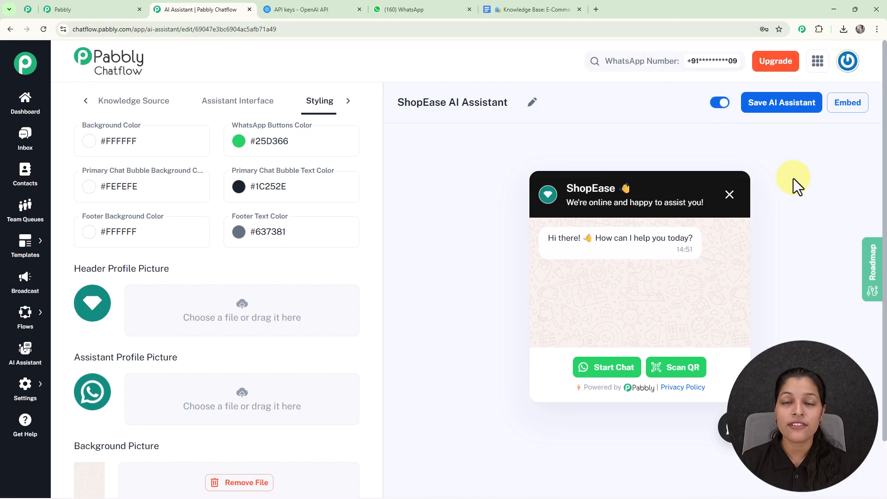
pyautogui.click(769, 105)
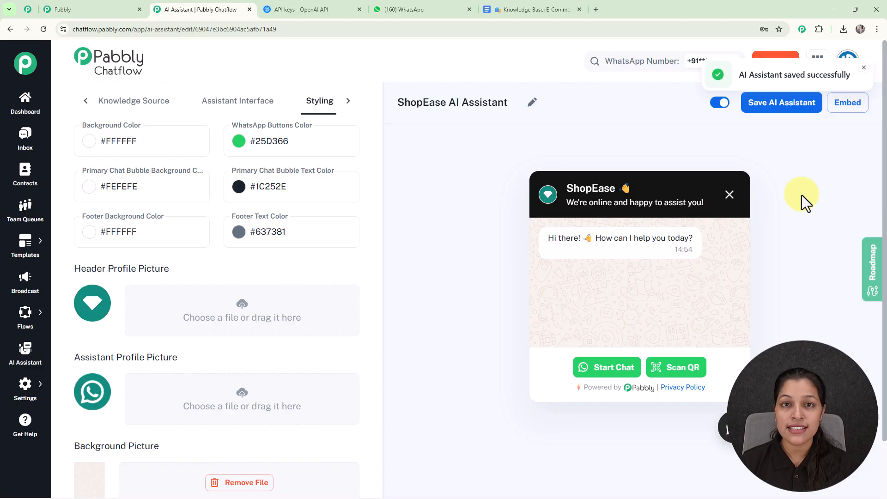
# Step: View the embed script for placing the assistant on a website and close it
pyautogui.click(844, 105)
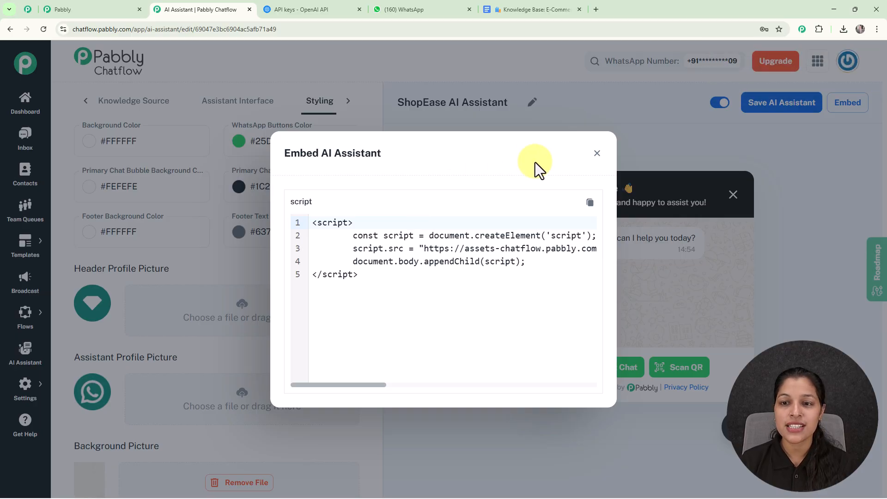
pyautogui.click(597, 154)
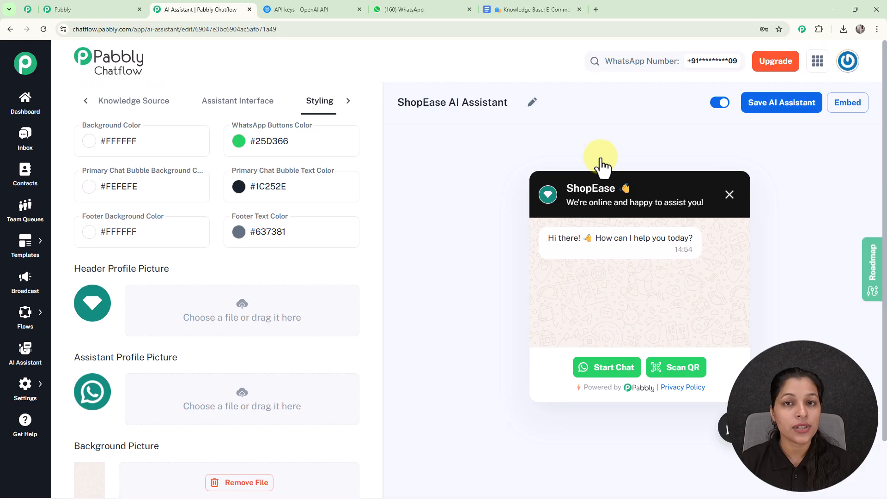
# Step: Go to Inbox Settings and examine the contact list and AI assistant choices under AI Auto-Reply Settings
pyautogui.moveTo(32, 390)
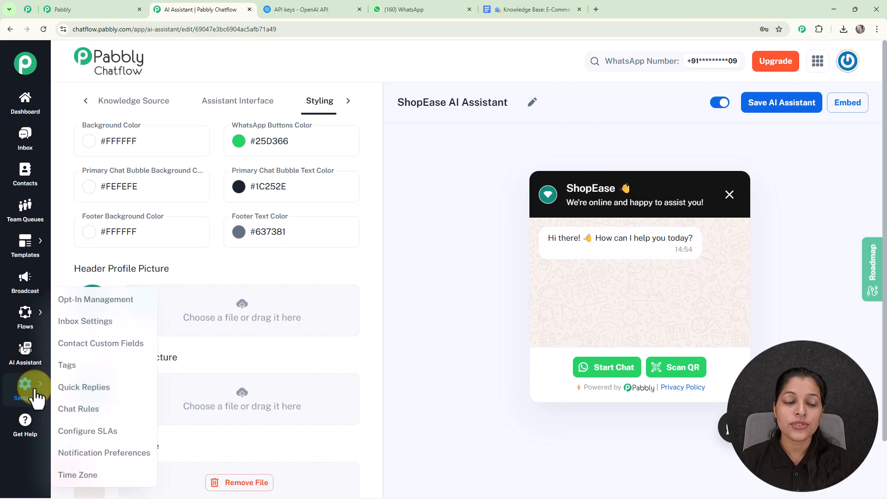
pyautogui.click(88, 321)
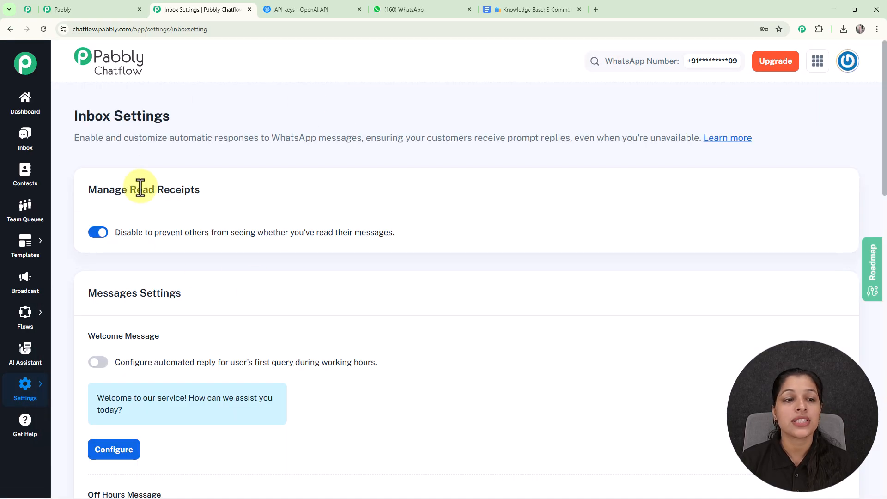
pyautogui.scroll(-13, 326, 242)
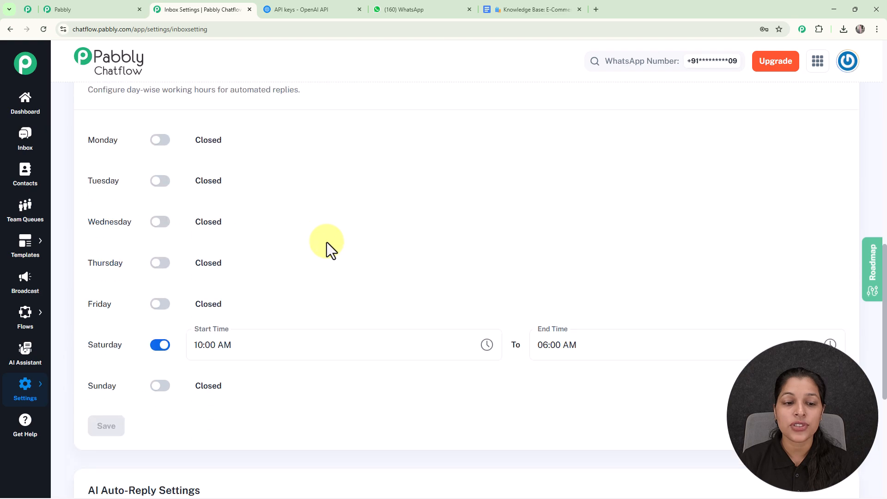
pyautogui.scroll(-6, 326, 243)
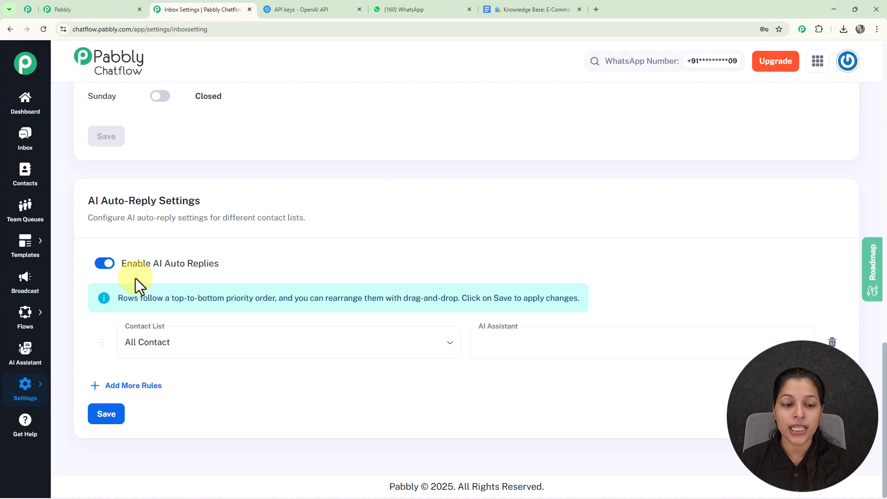
pyautogui.click(248, 354)
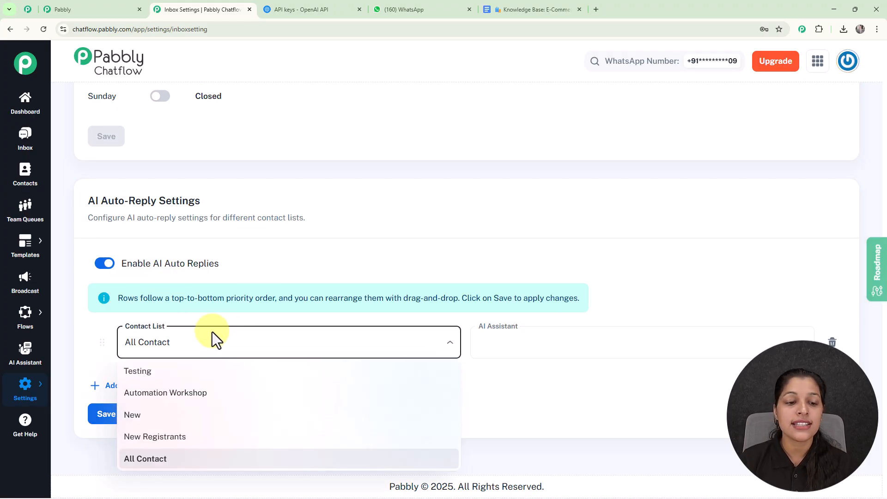
pyautogui.click(265, 315)
pyautogui.click(563, 346)
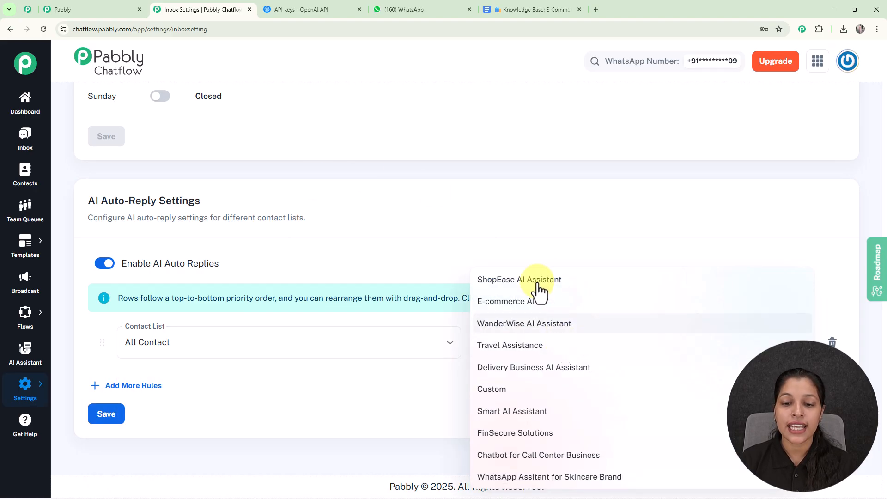
pyautogui.click(474, 211)
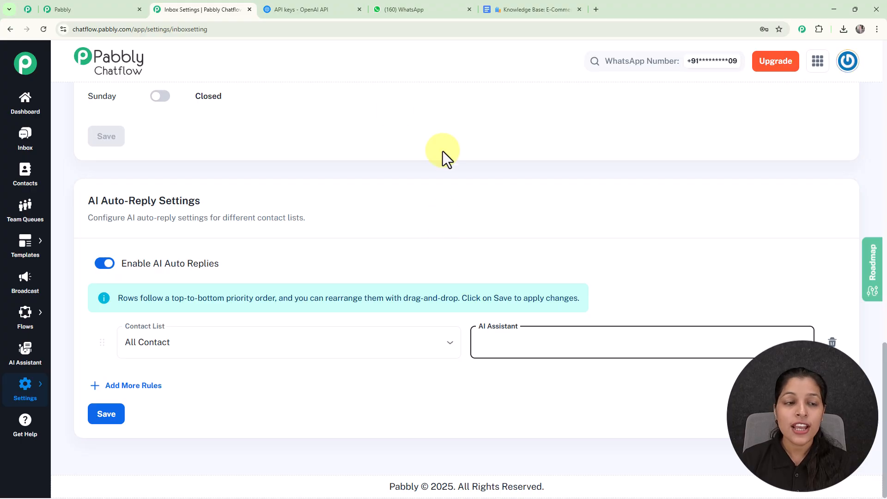
# Step: Open the most recent Inbox conversation, choose ShopEase AI Assistant as its AI assistant and save the selection
pyautogui.click(20, 141)
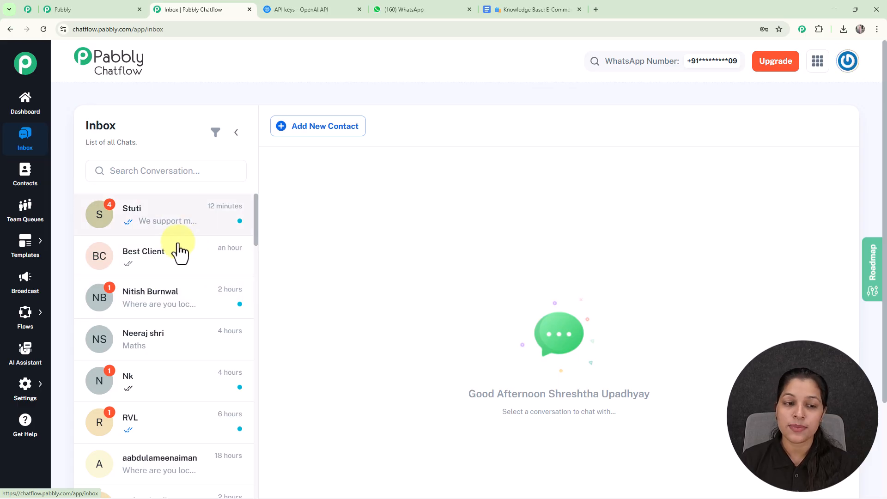
pyautogui.click(167, 226)
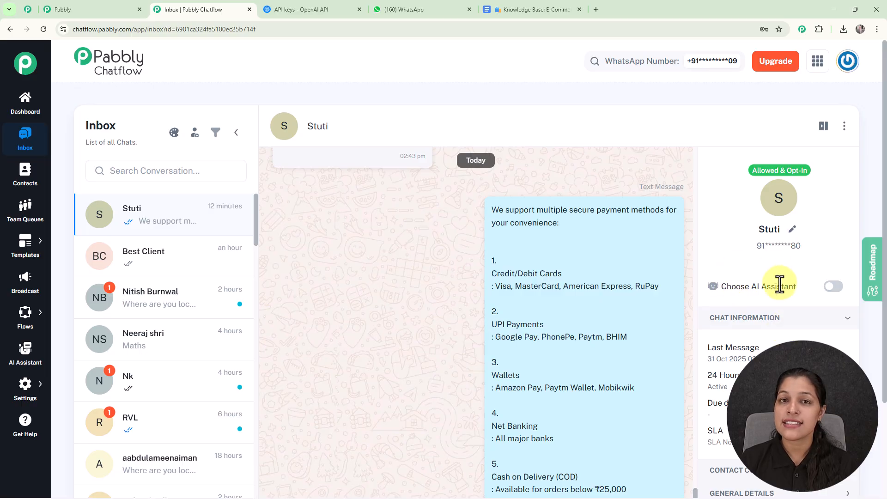
pyautogui.click(833, 287)
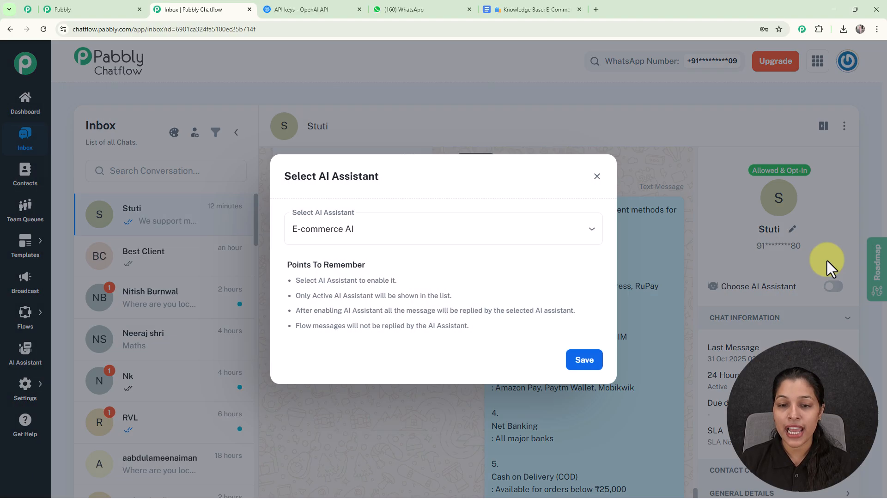
pyautogui.click(437, 229)
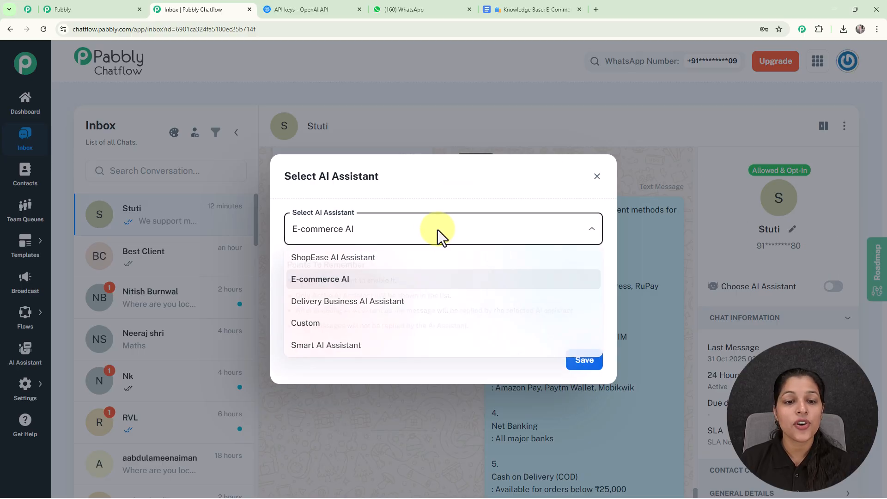
pyautogui.click(365, 264)
pyautogui.click(578, 365)
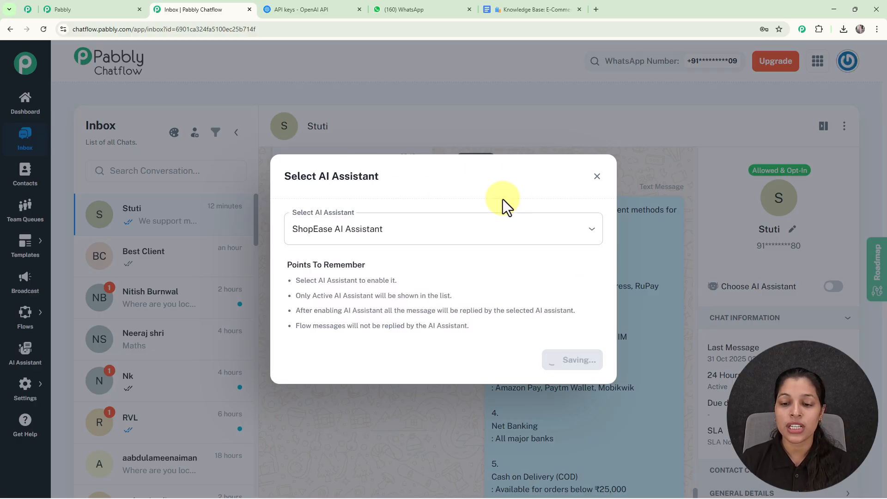